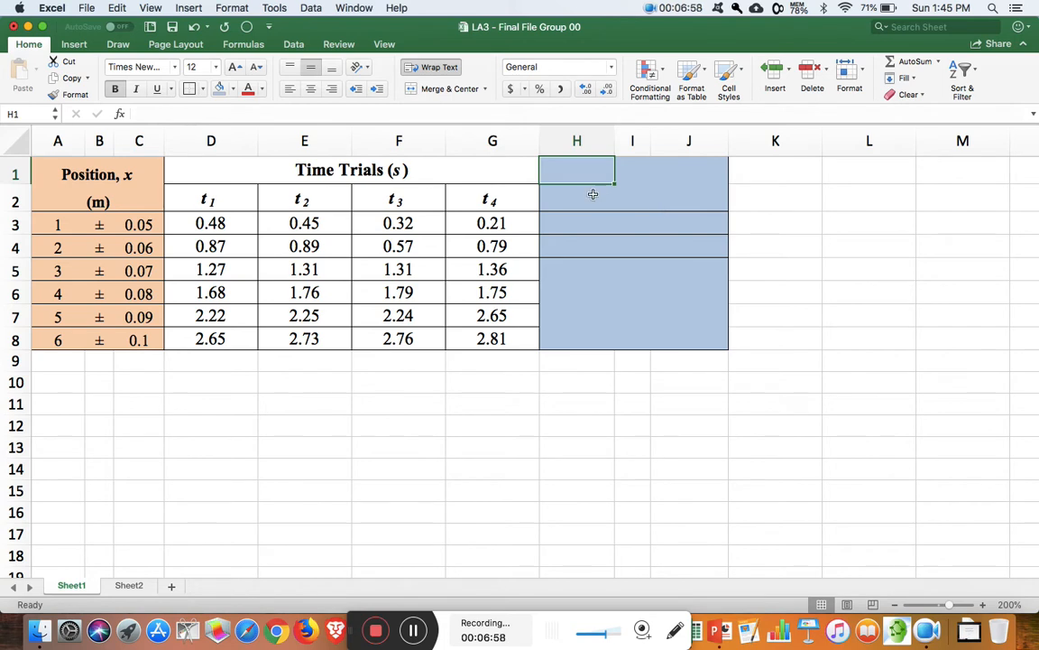
key(Return)
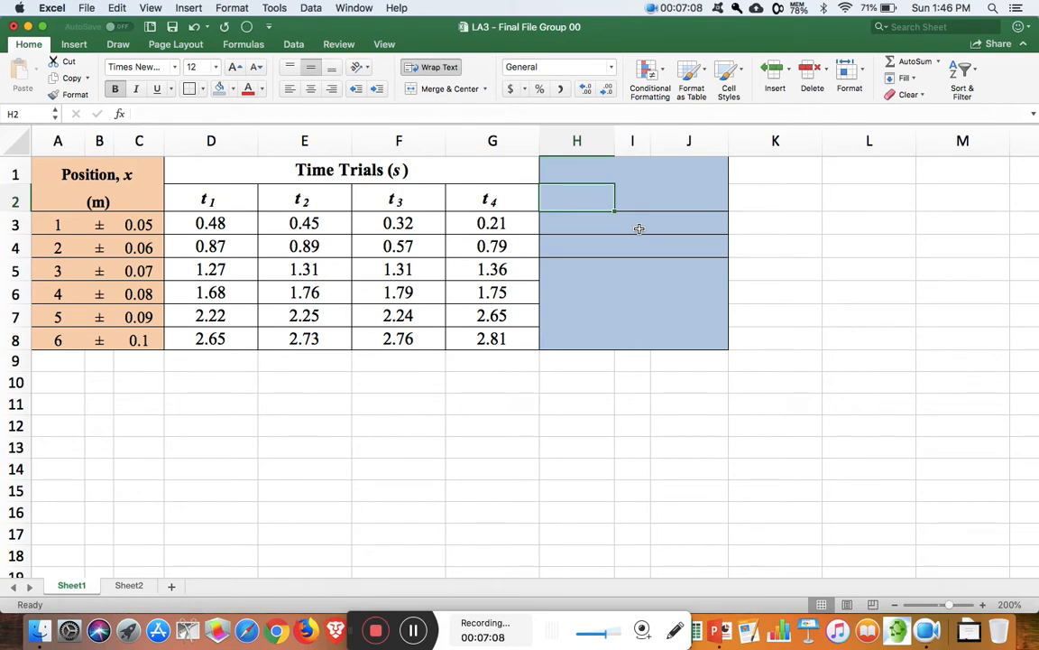
key(shift+Return)
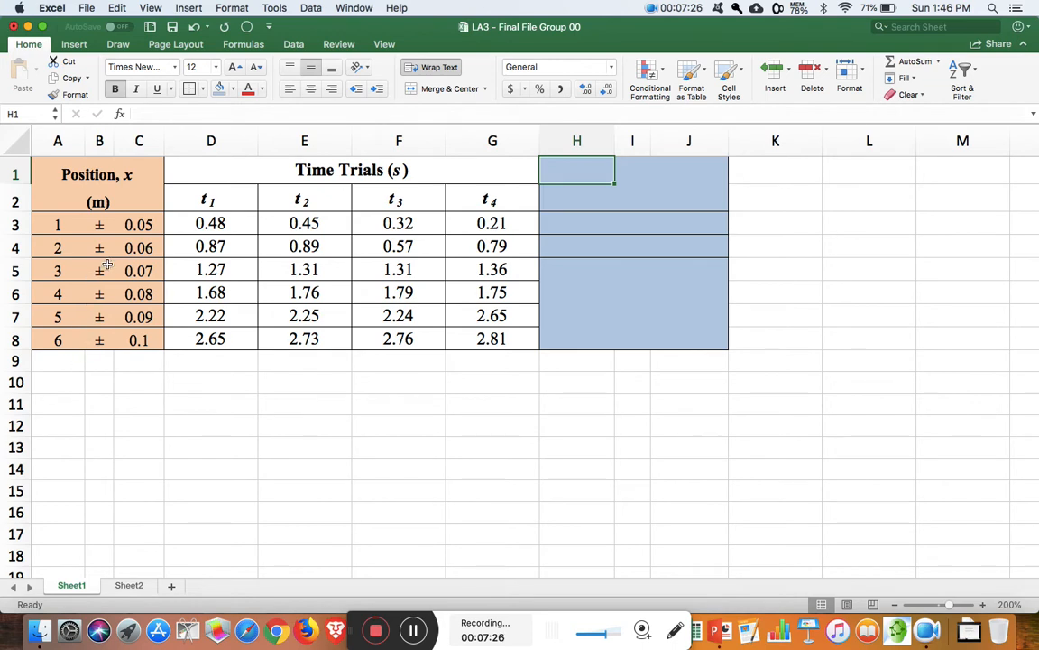
click(64, 377)
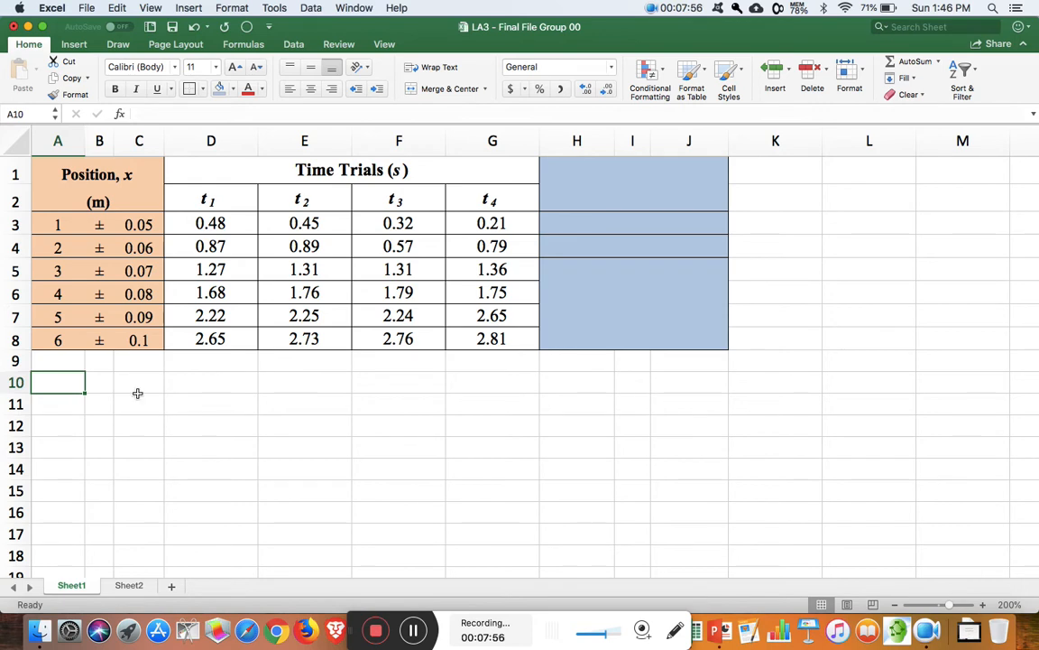
click(69, 360)
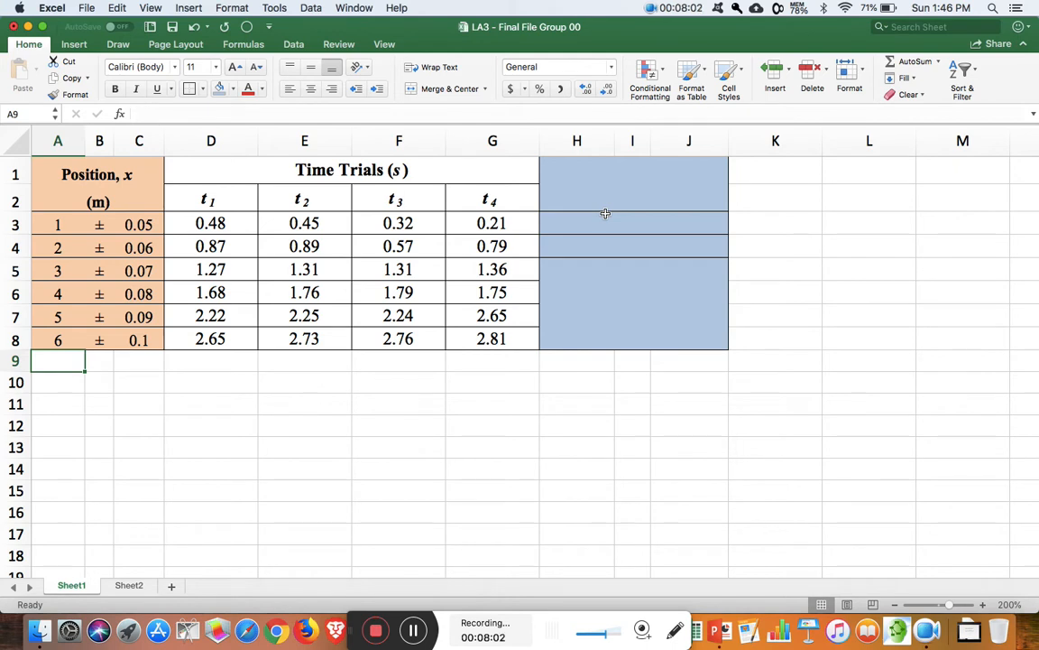
Enter the heading "Average time, tav" in cell H1
click(576, 173)
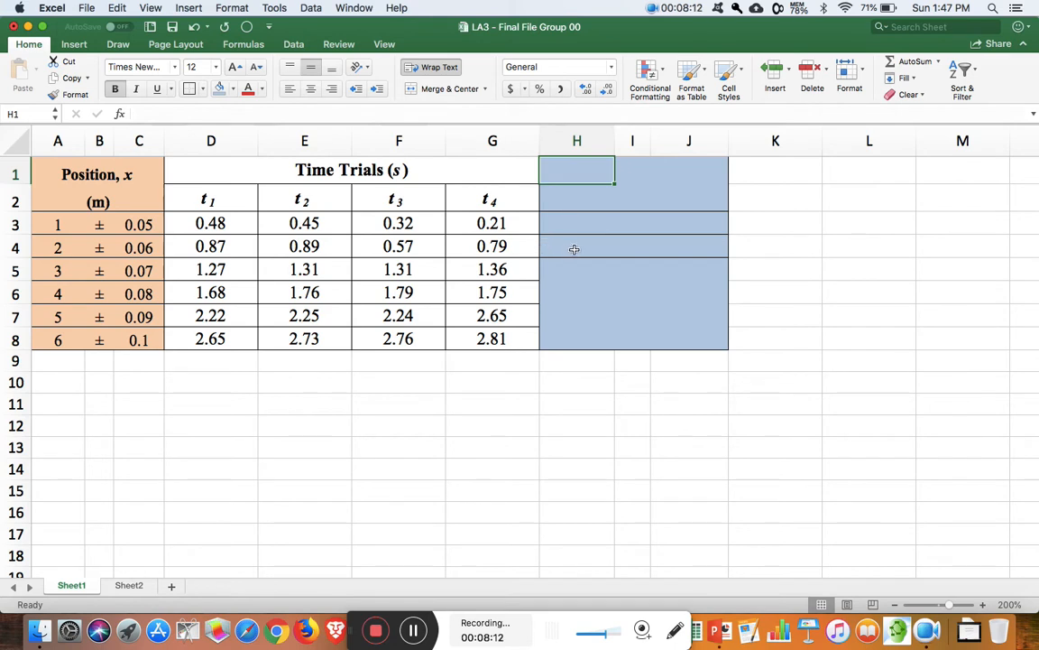
text(Avera)
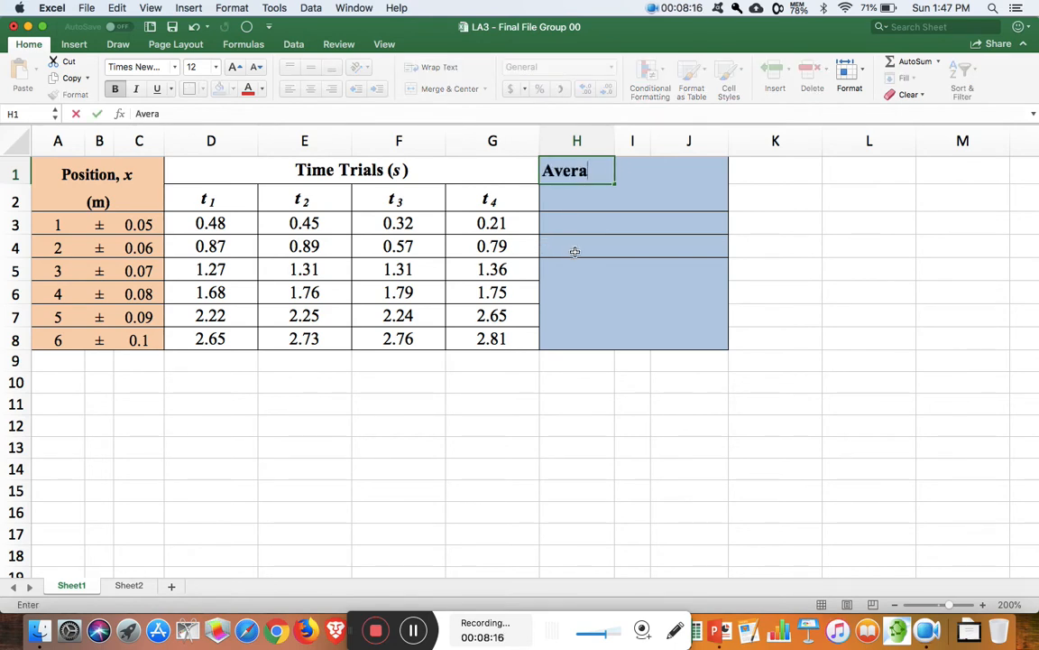
text(ge time,)
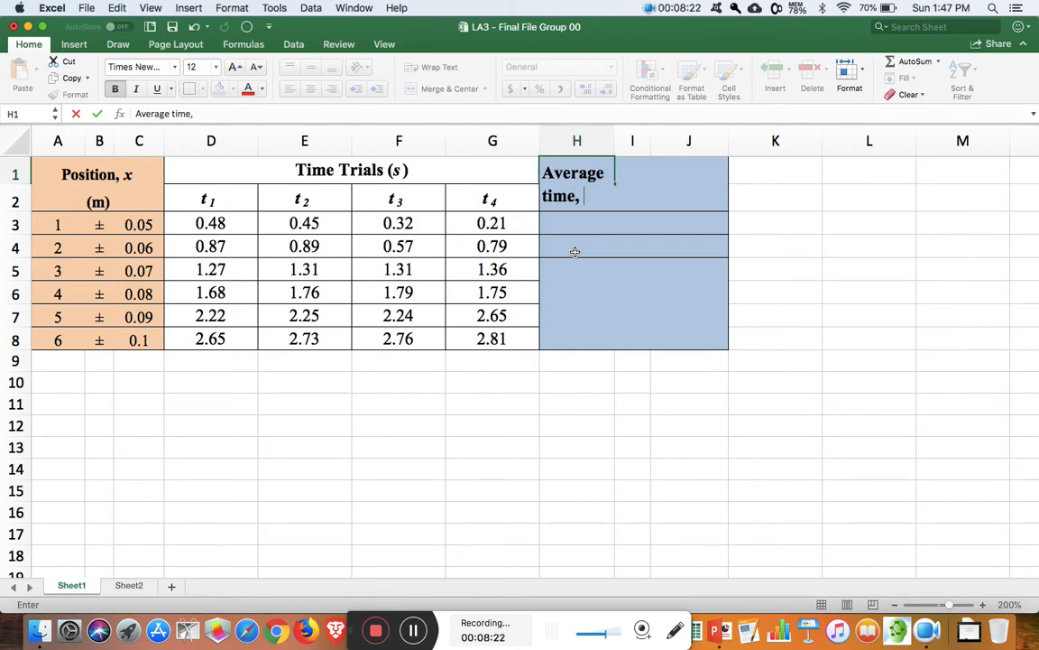
text(tav)
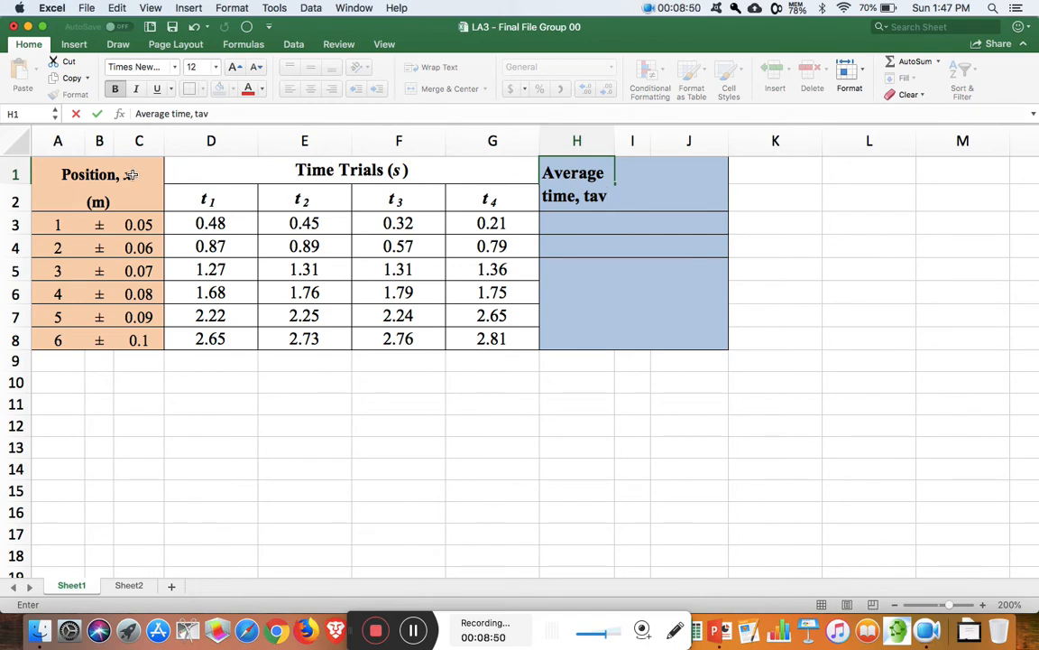
click(19, 140)
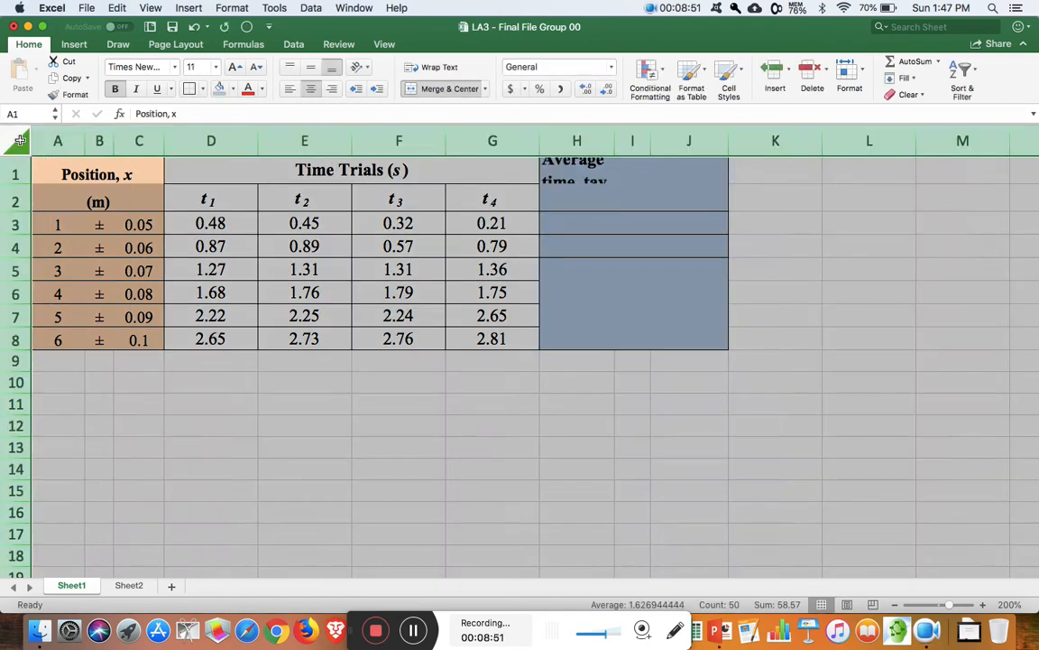
click(173, 68)
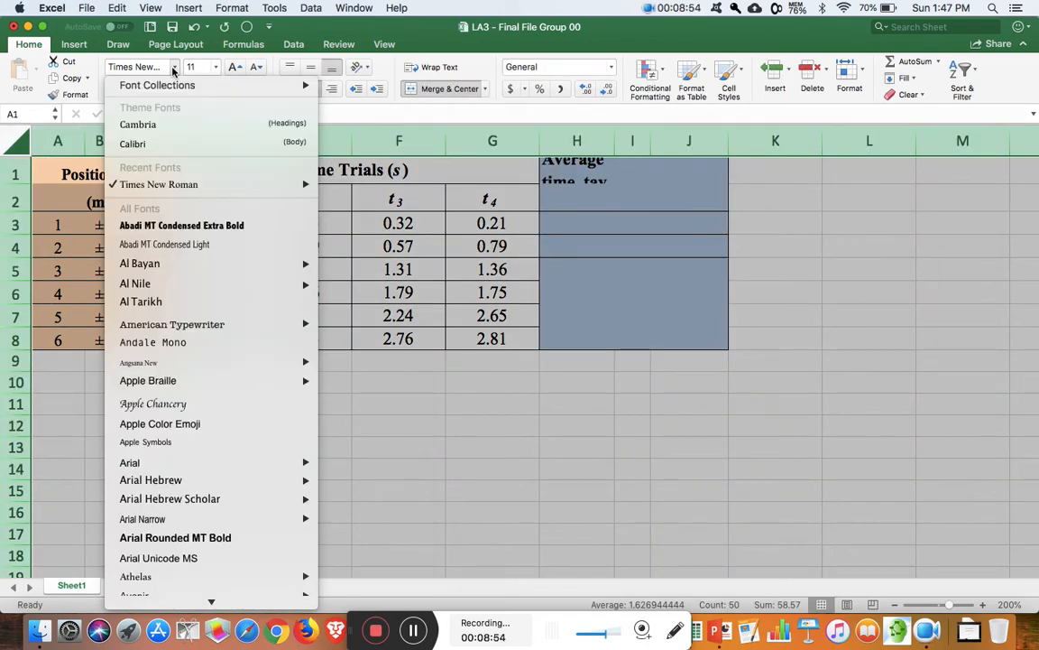
click(539, 217)
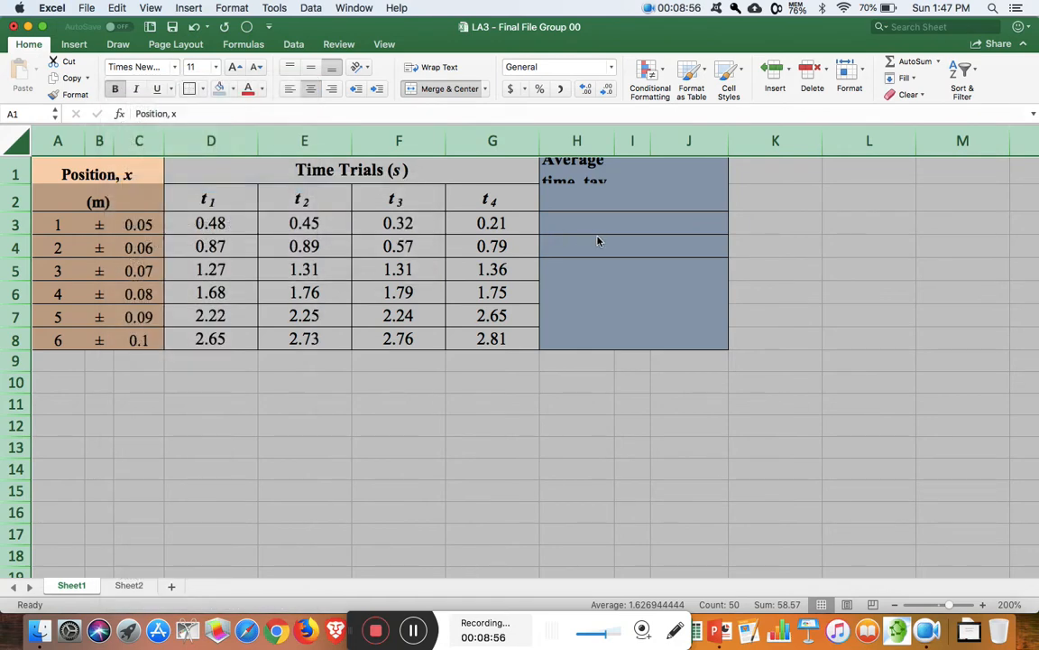
Italicize only the symbol "tav" within the heading in cell H1
click(585, 160)
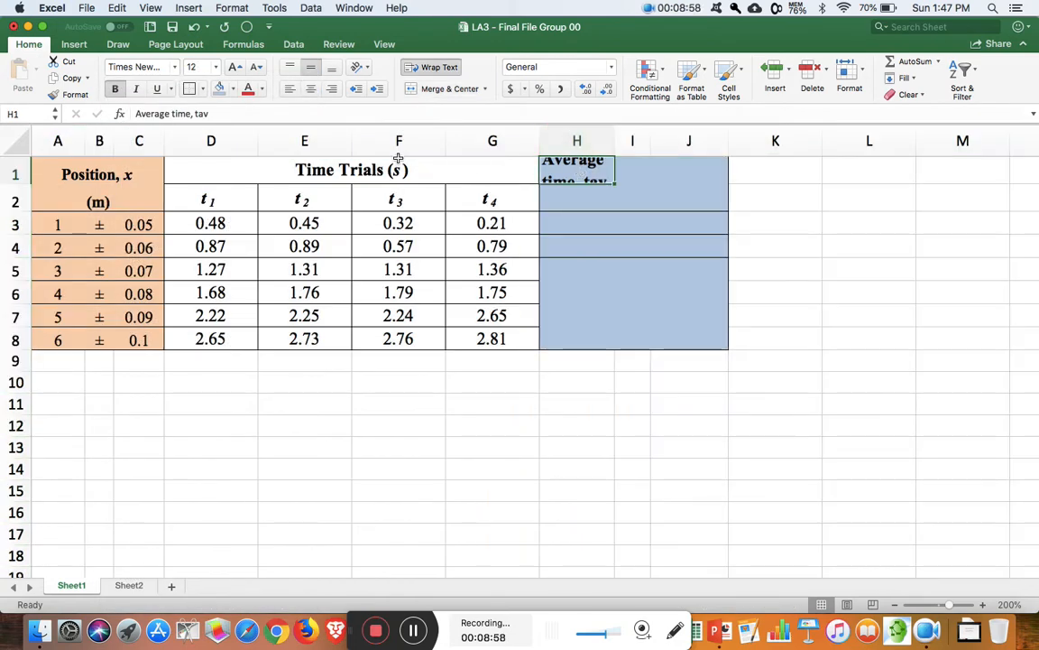
click(217, 114)
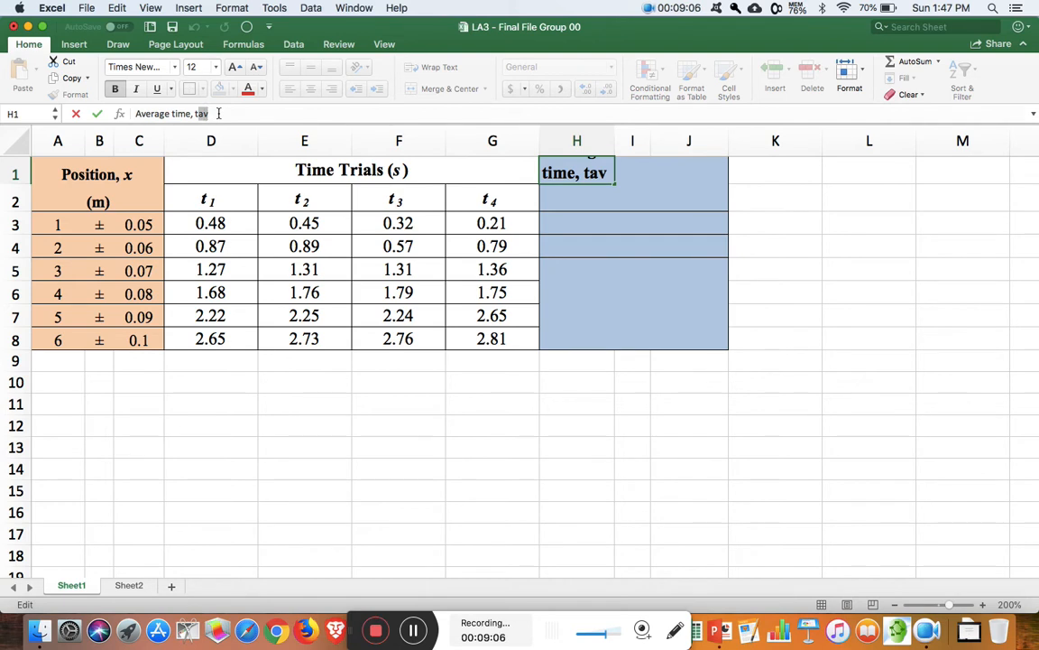
key(shift+Left)
key(shift+Left)
key(shift+Left)
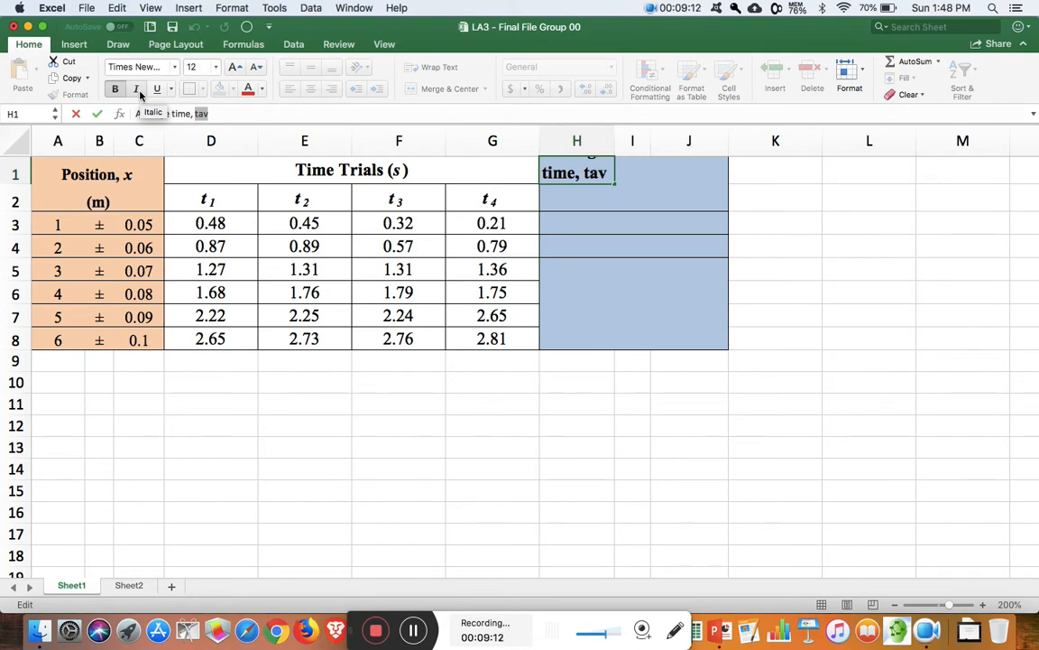
click(140, 93)
click(140, 94)
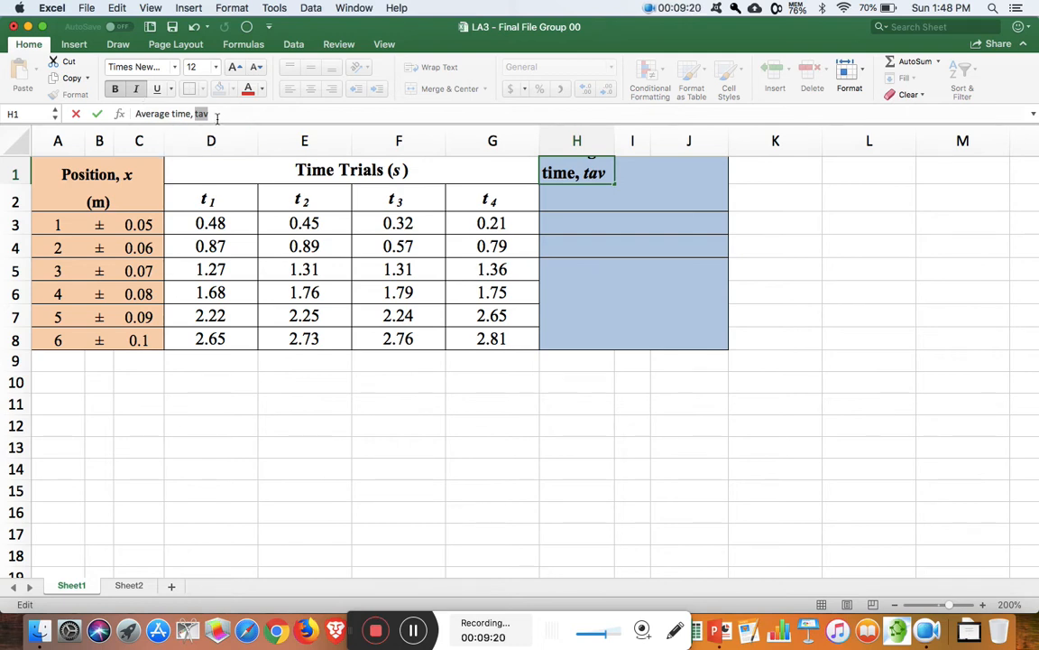
Format the letters "av" of the symbol in cell H1 as subscript and commit the heading
click(217, 113)
key(shift+Left)
key(shift+Left)
key(shift+Left)
right_click(202, 114)
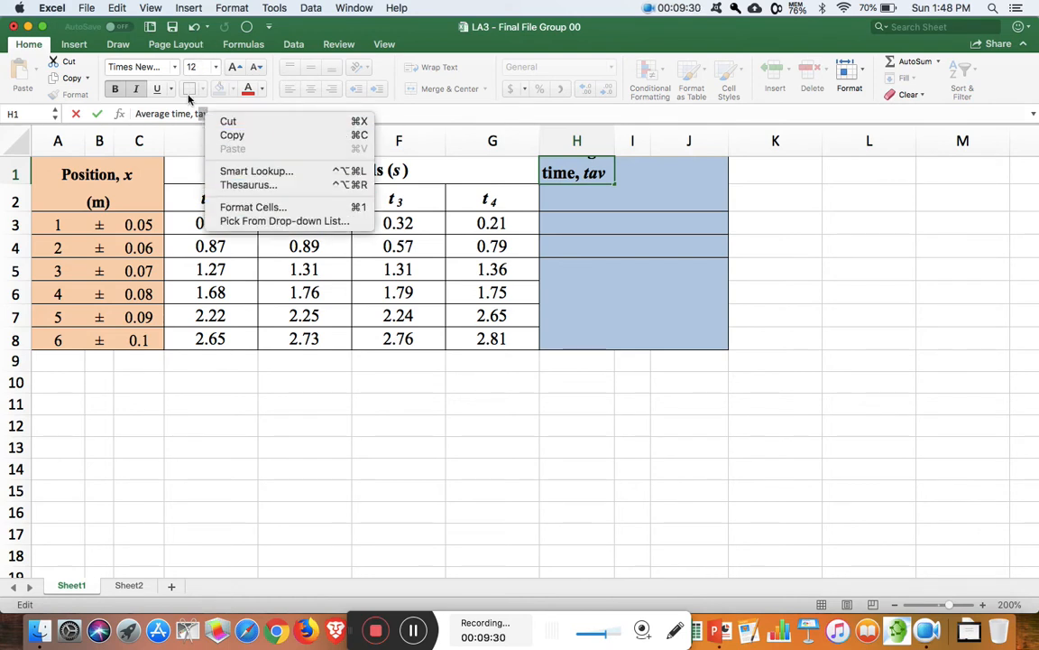
click(170, 8)
click(186, 8)
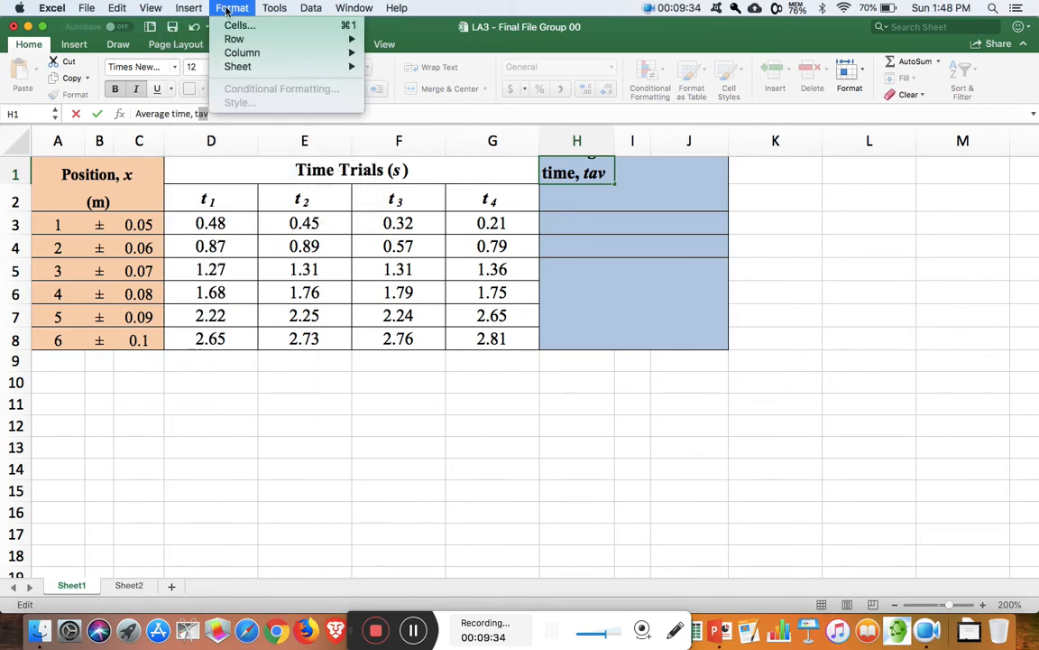
mouse_move(126, 8)
mouse_move(277, 14)
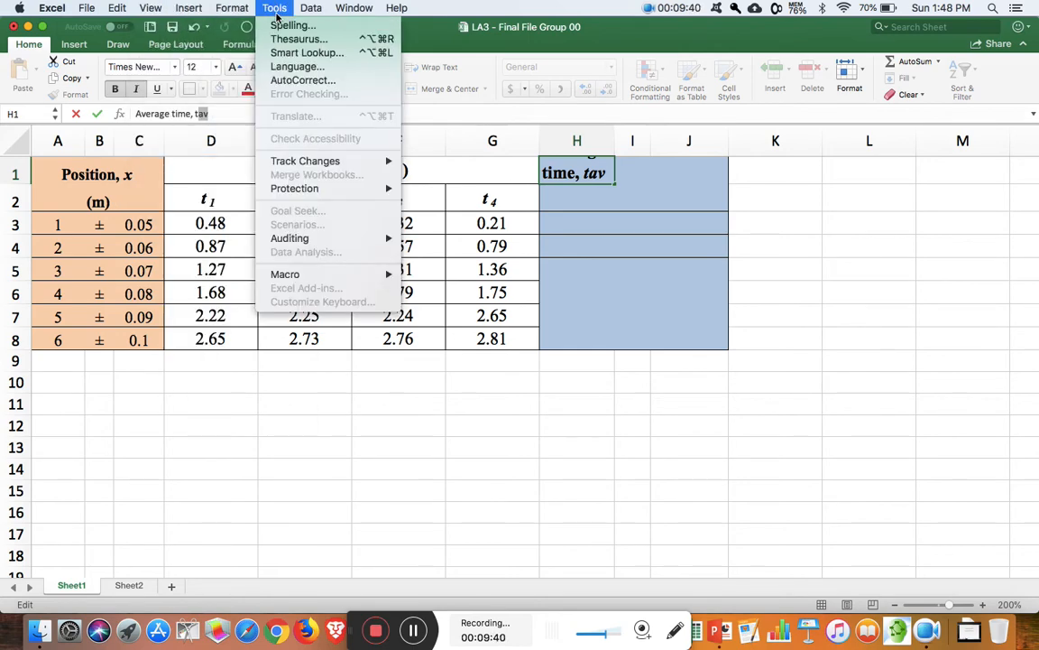
mouse_move(310, 16)
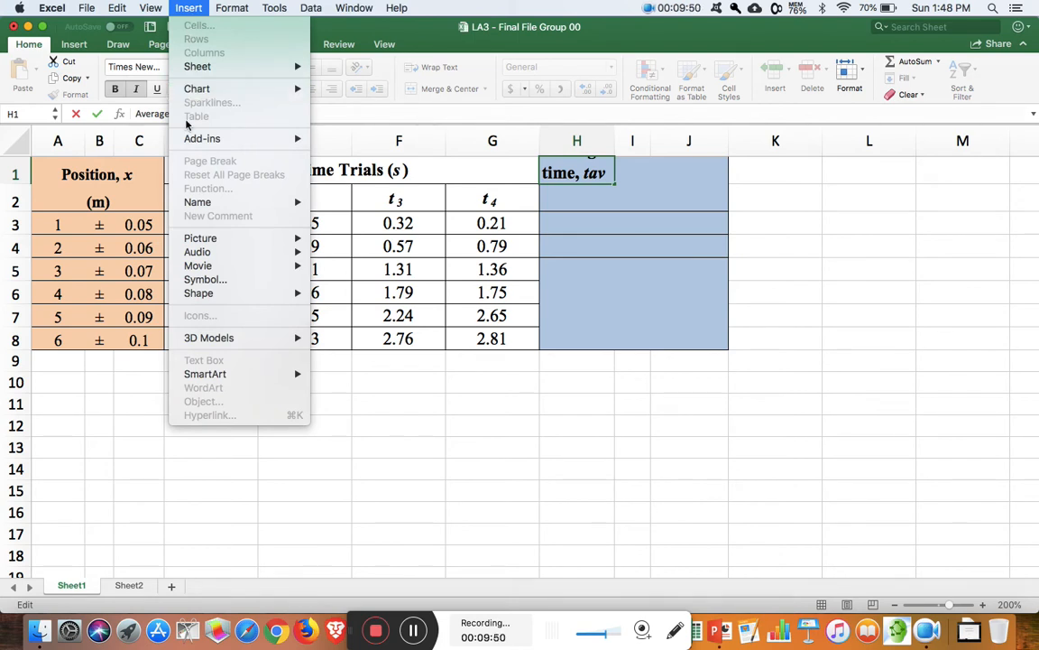
mouse_move(226, 11)
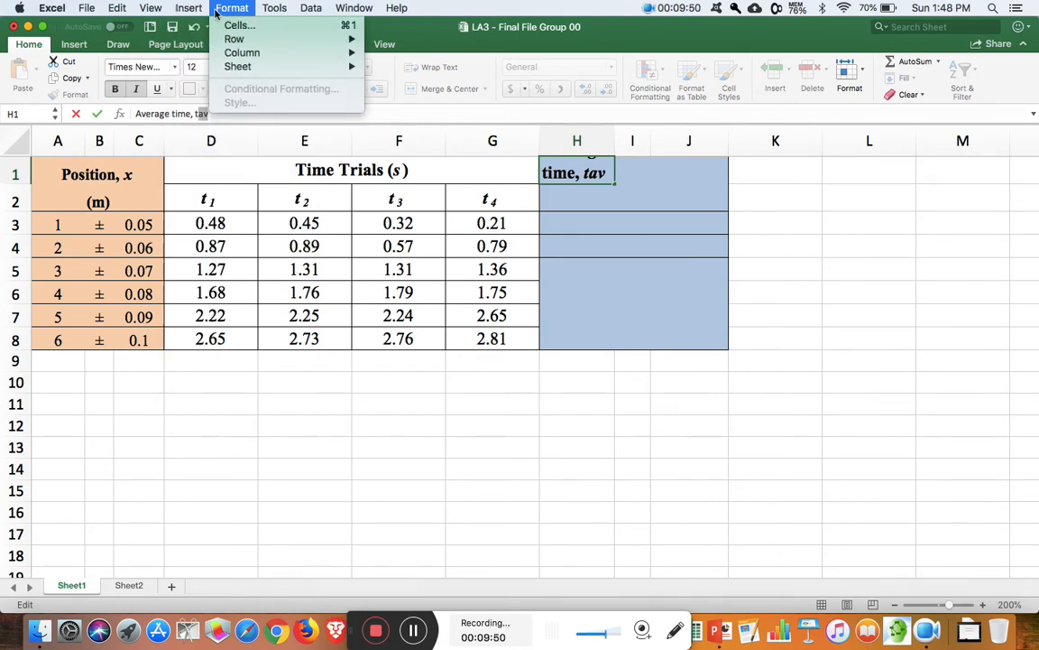
click(255, 32)
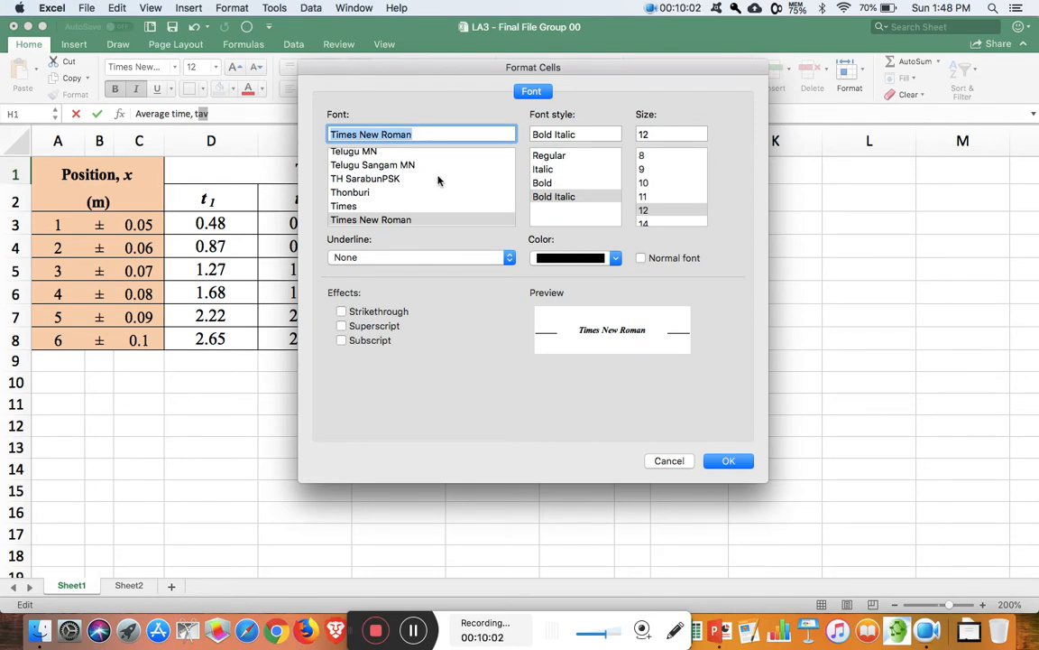
click(342, 341)
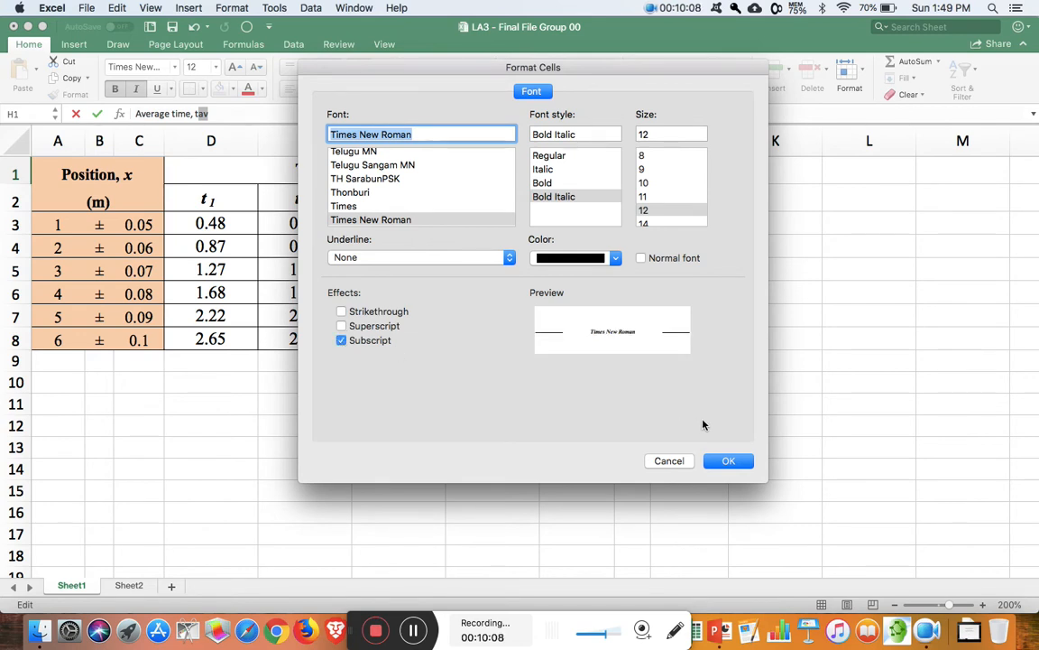
click(727, 459)
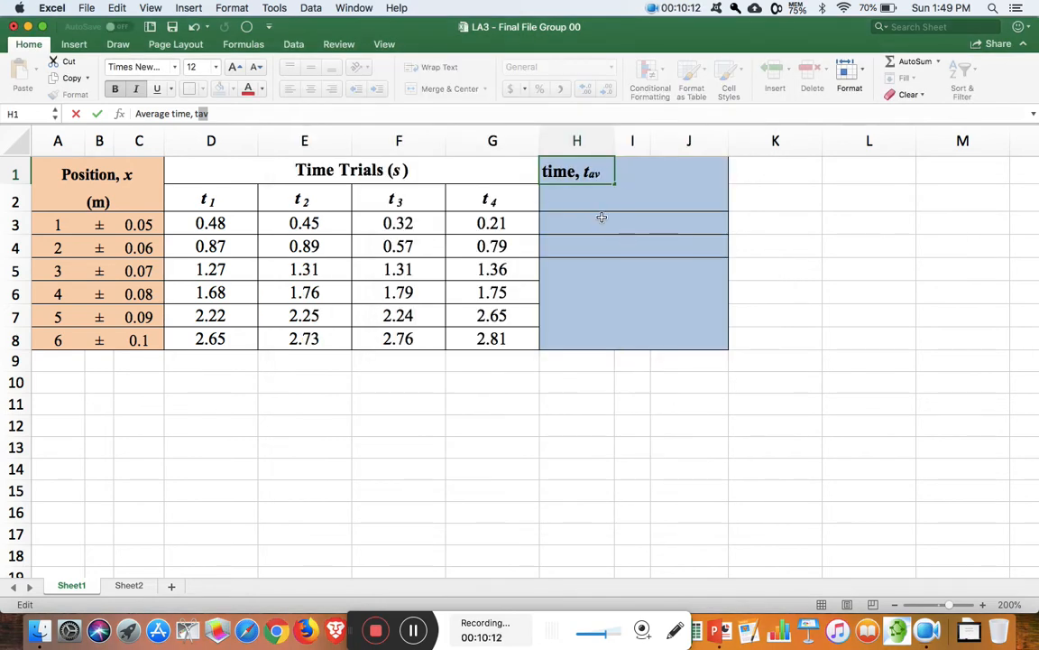
key(Return)
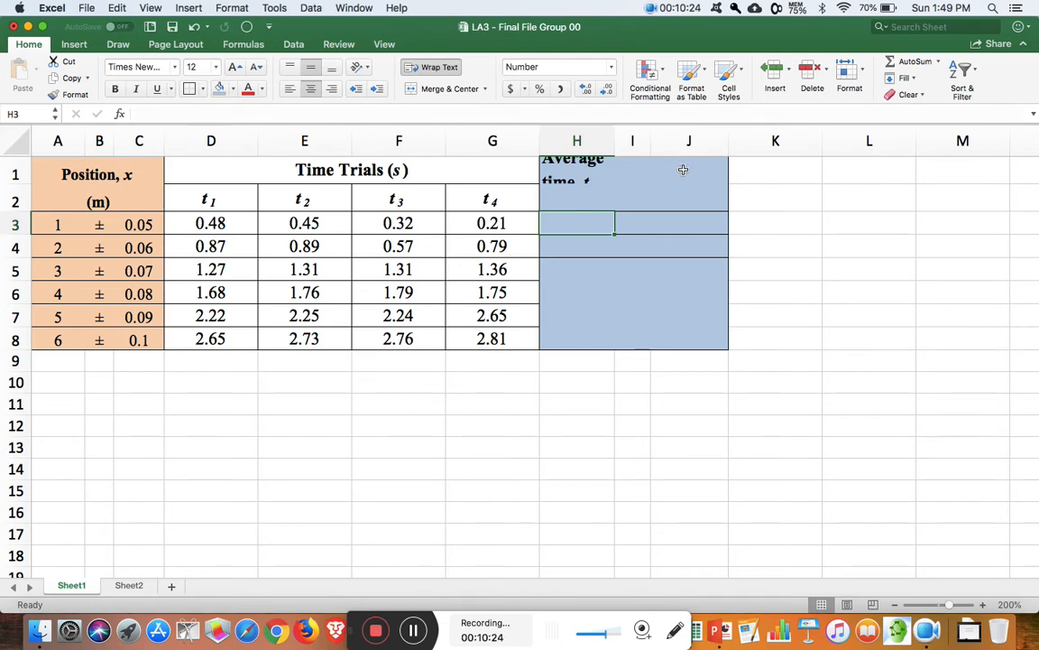
Merge and center the average time heading across H1:J1, and merge and center the cells H2:J2 beneath it
drag(683, 170, 546, 161)
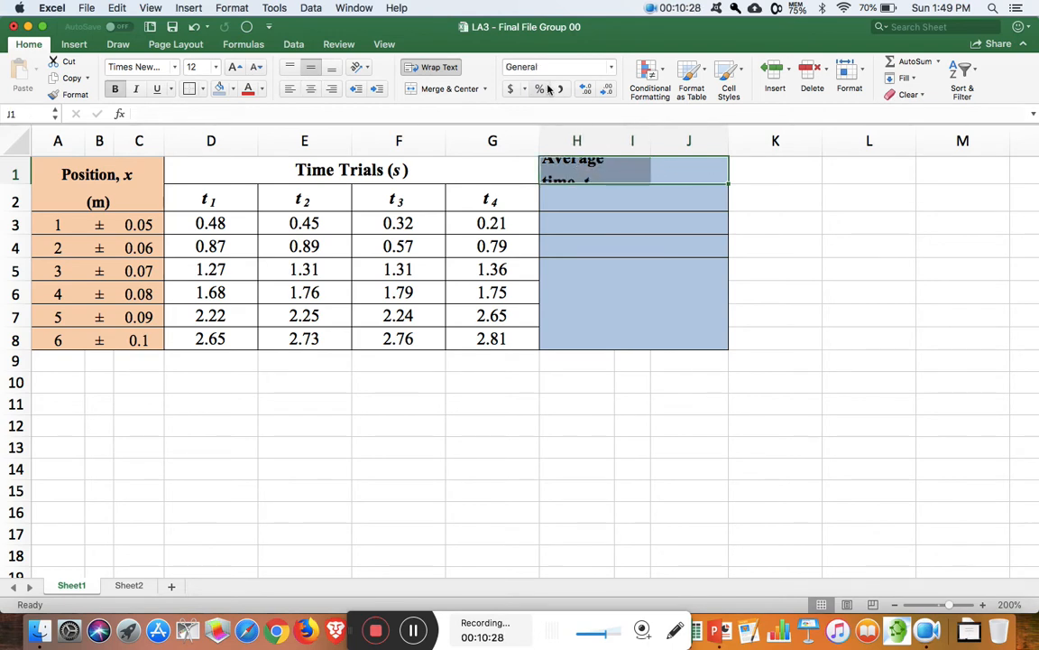
click(452, 90)
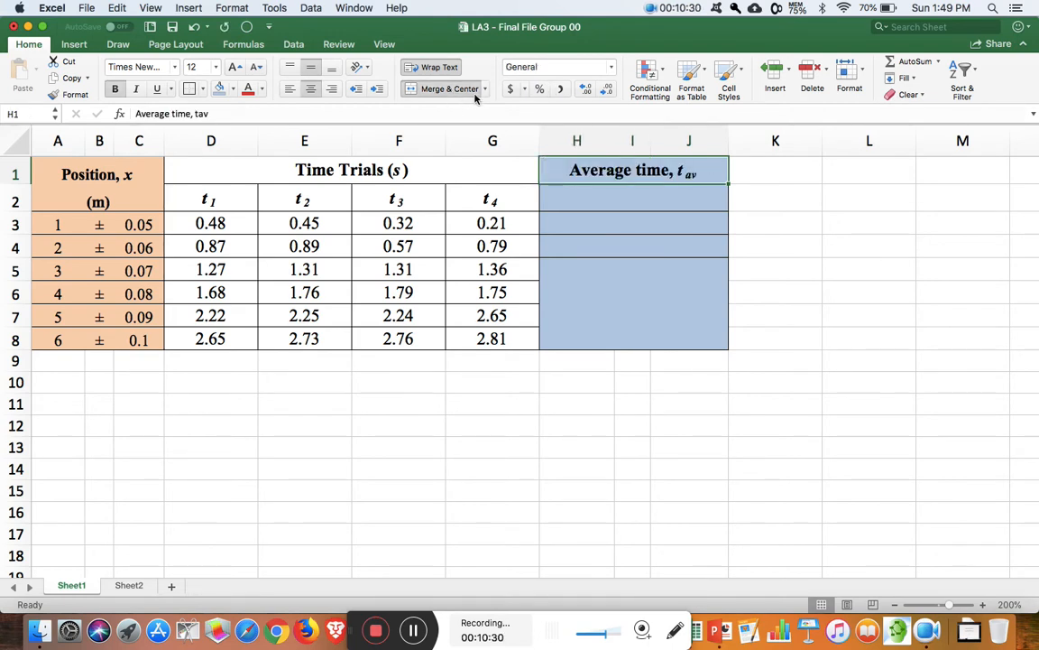
click(652, 207)
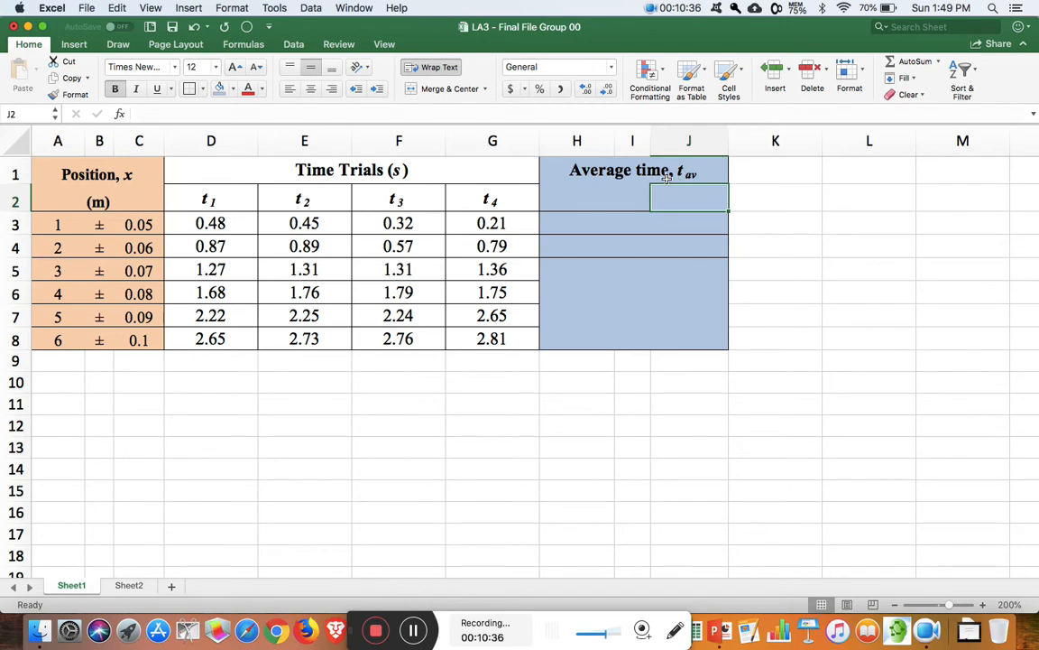
click(630, 196)
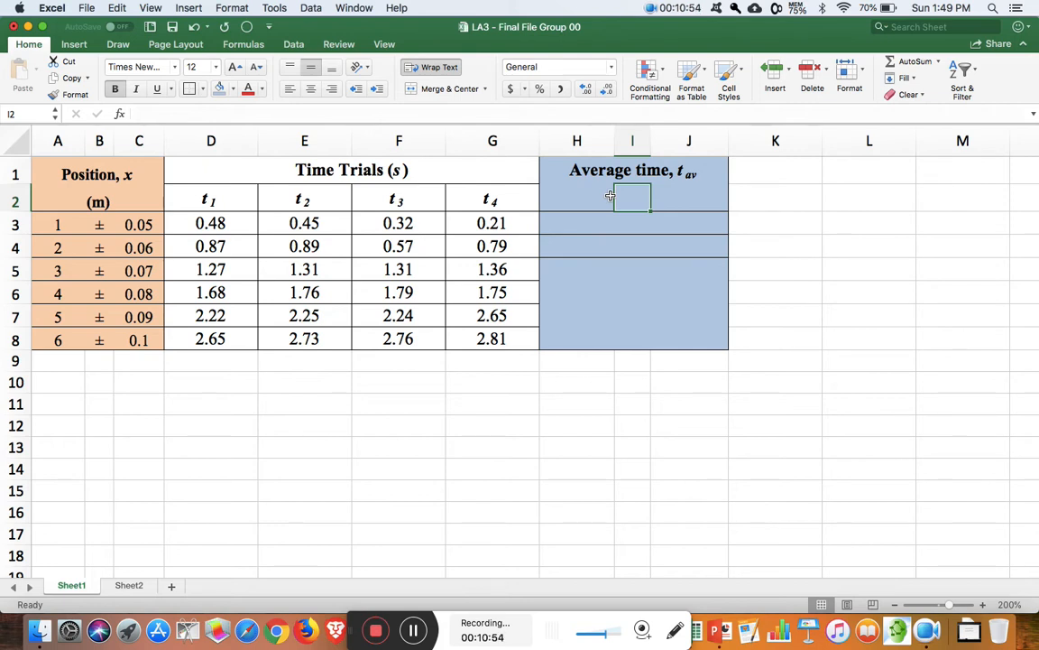
click(672, 197)
drag(673, 198, 594, 198)
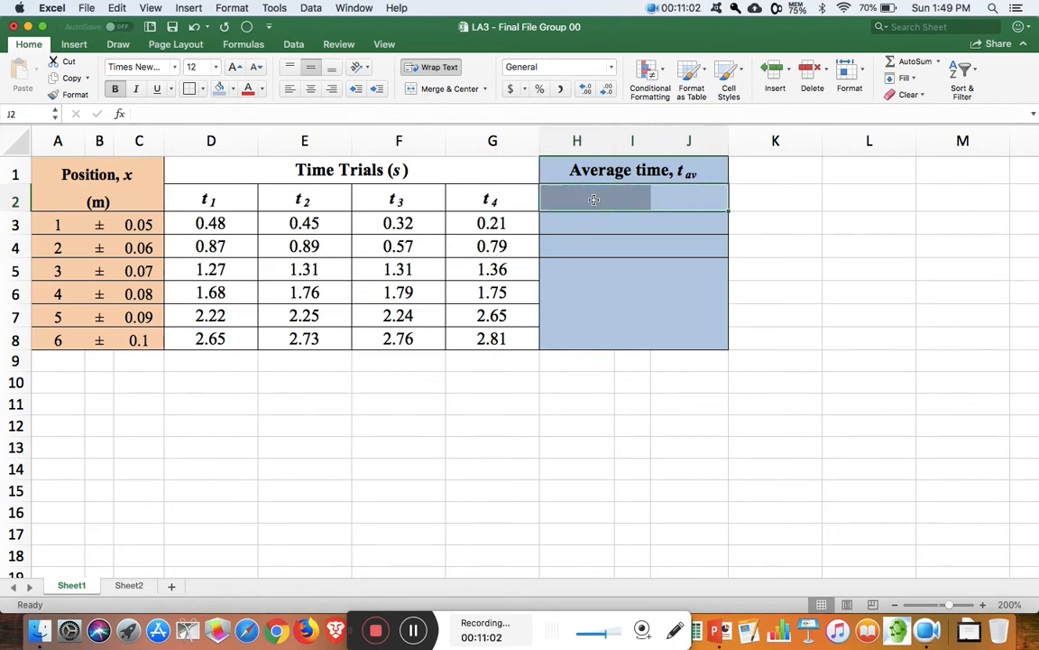
click(449, 89)
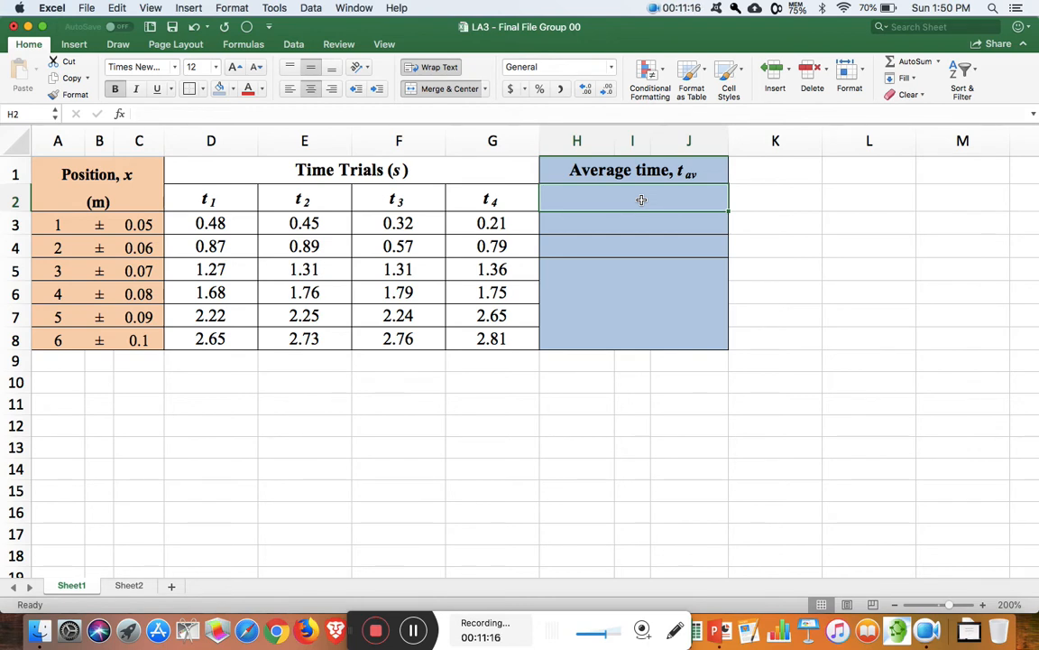
Enter the unit "(s)" in the merged cell H2 below the average time heading
text(()
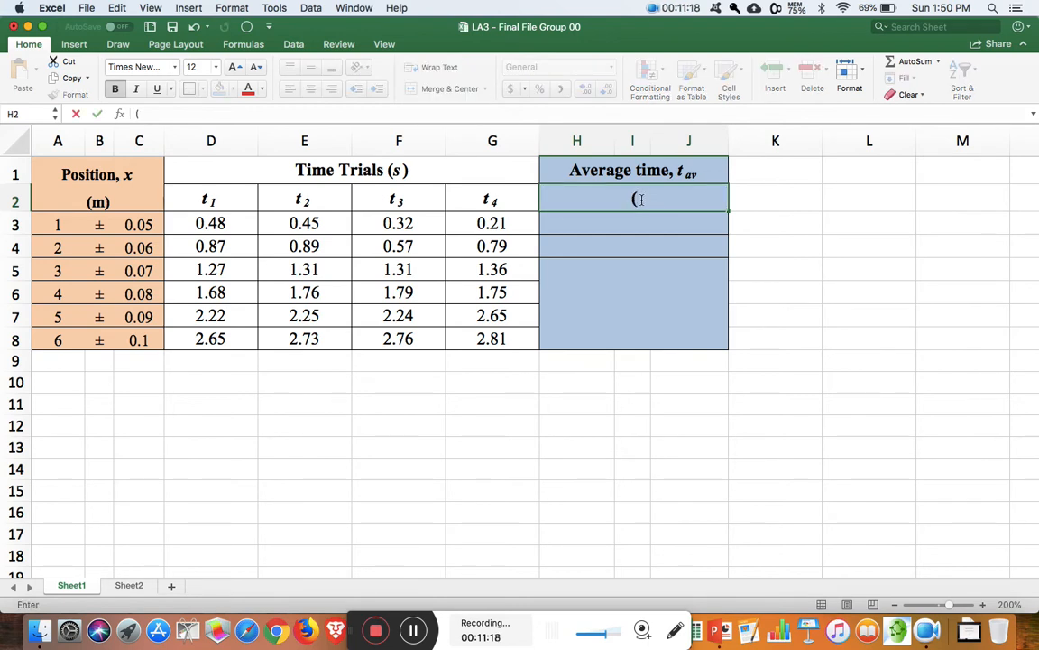
text(s))
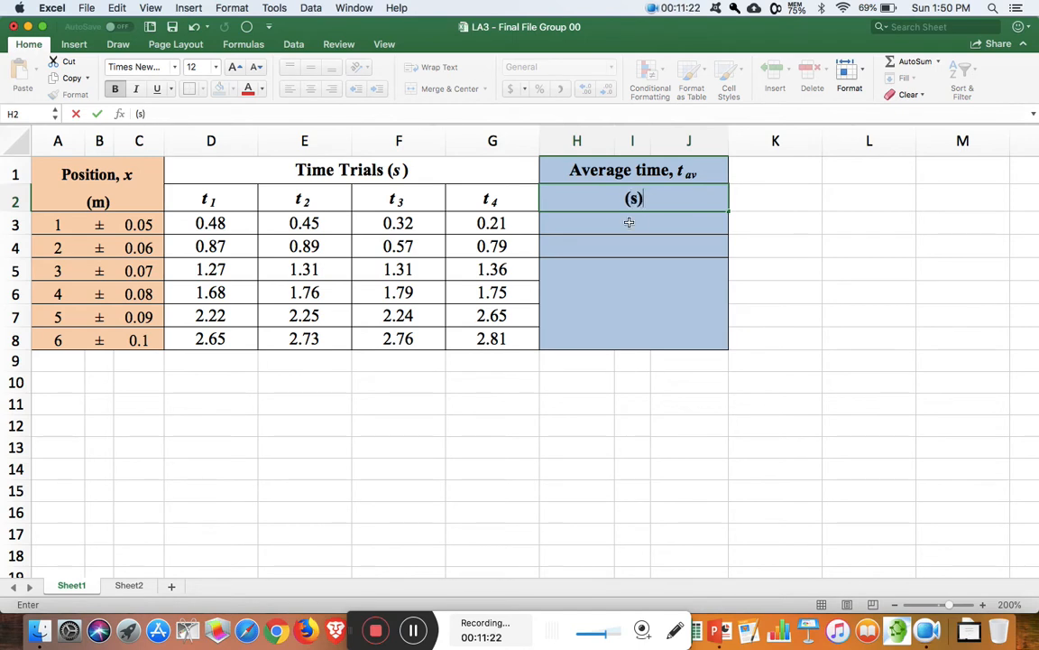
click(622, 225)
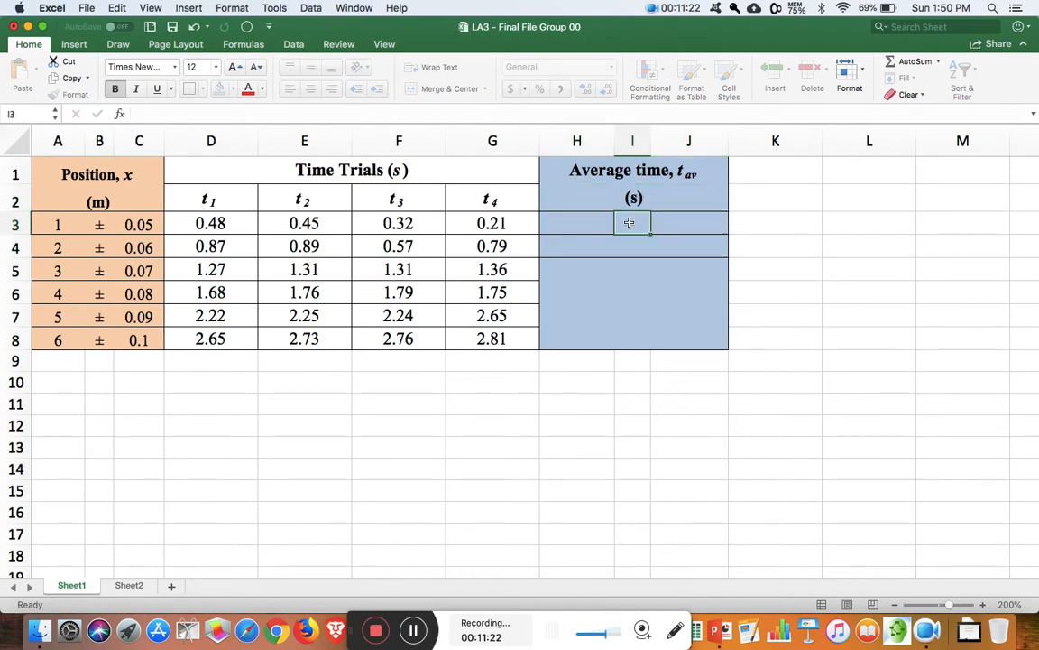
click(578, 226)
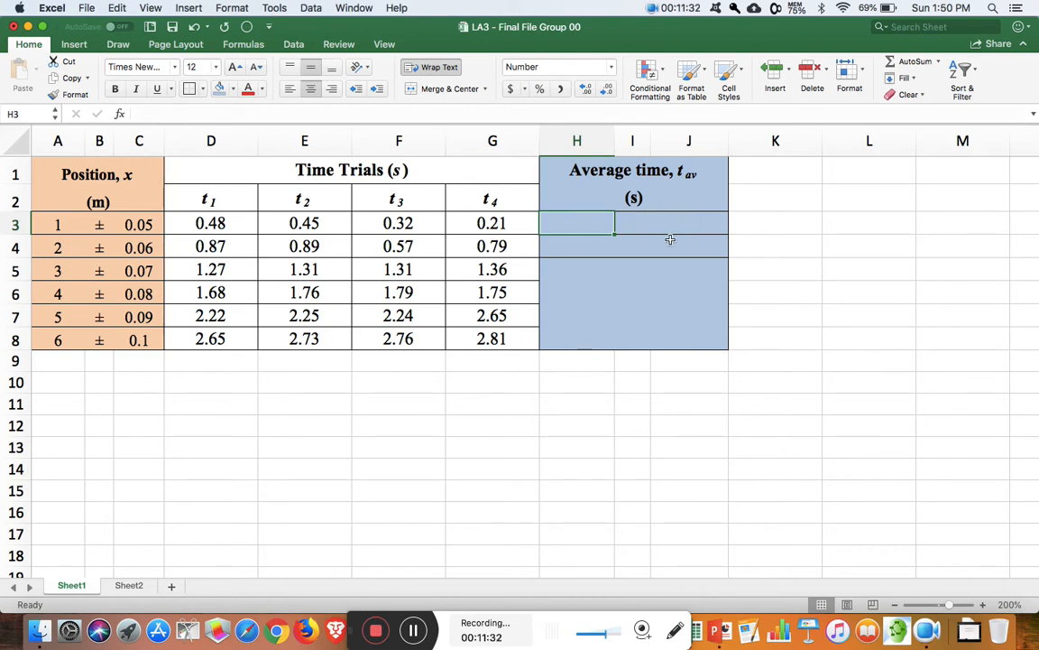
click(632, 223)
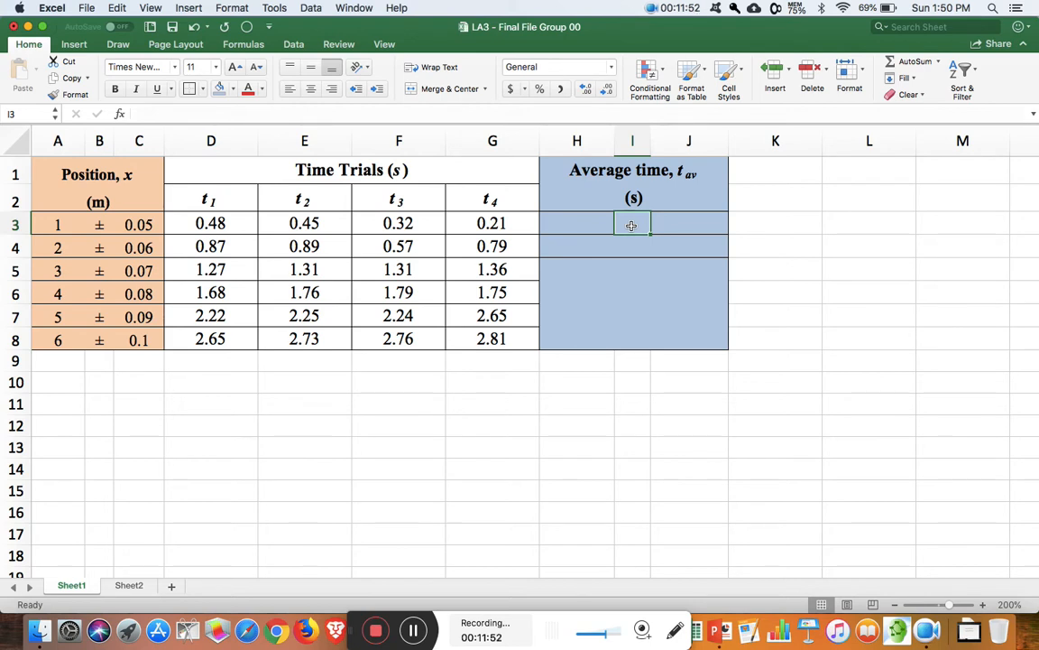
Insert the plus-minus sign (±) from the math symbols into cell I3 and commit it
click(187, 9)
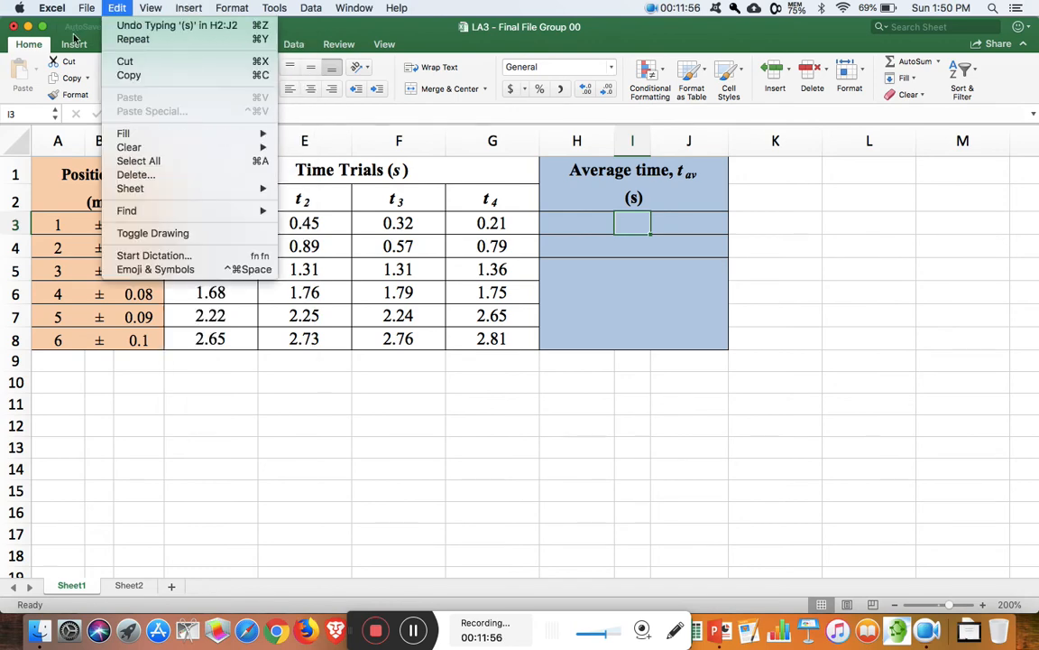
click(74, 48)
click(74, 45)
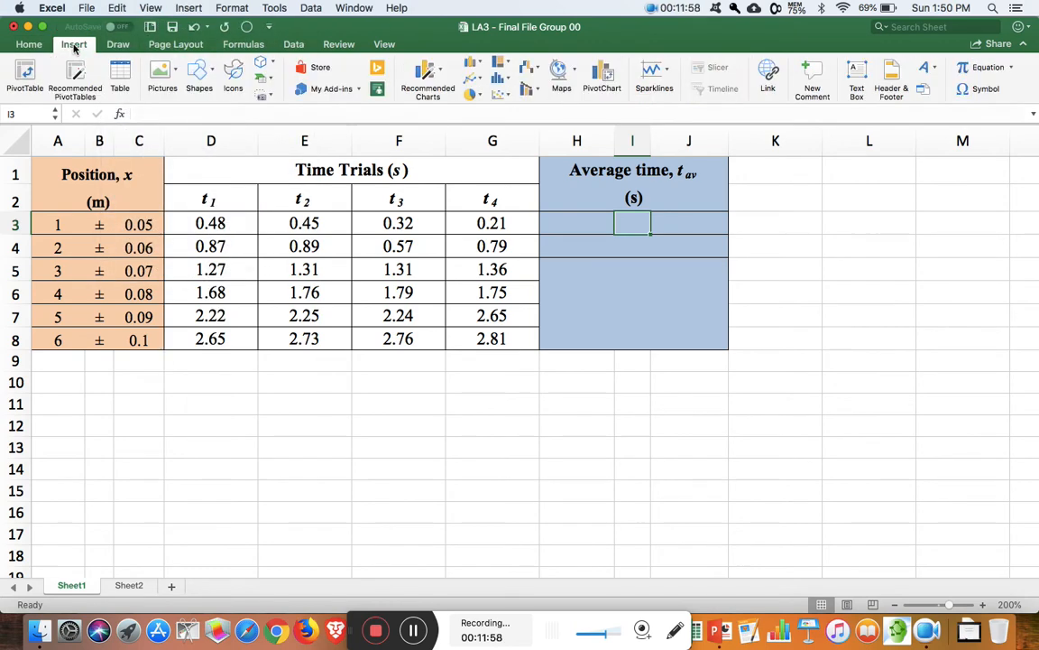
click(988, 91)
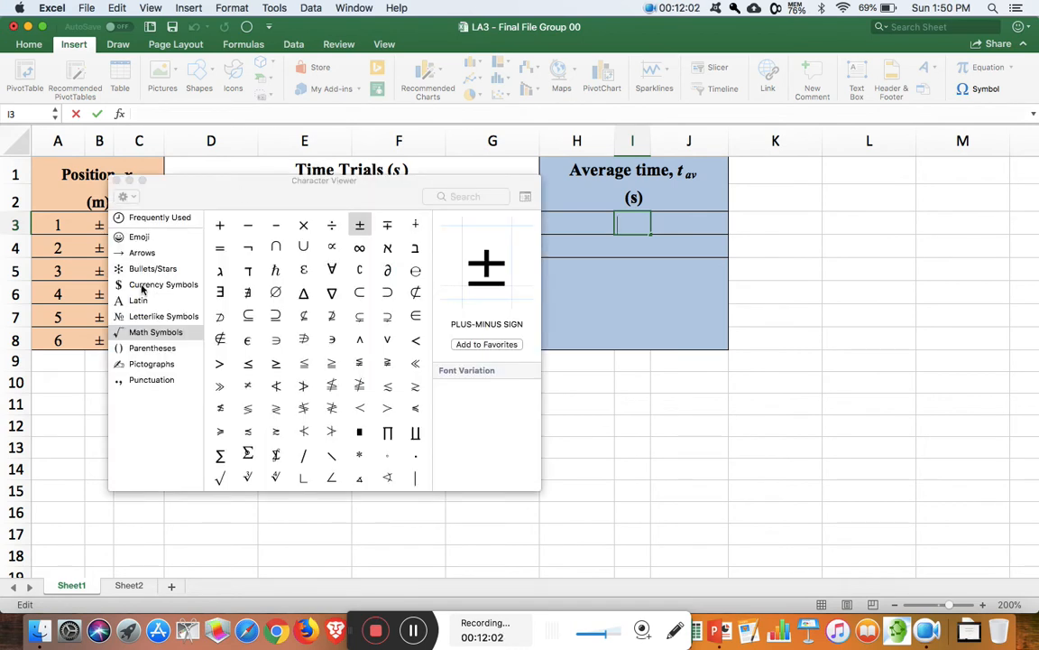
click(360, 225)
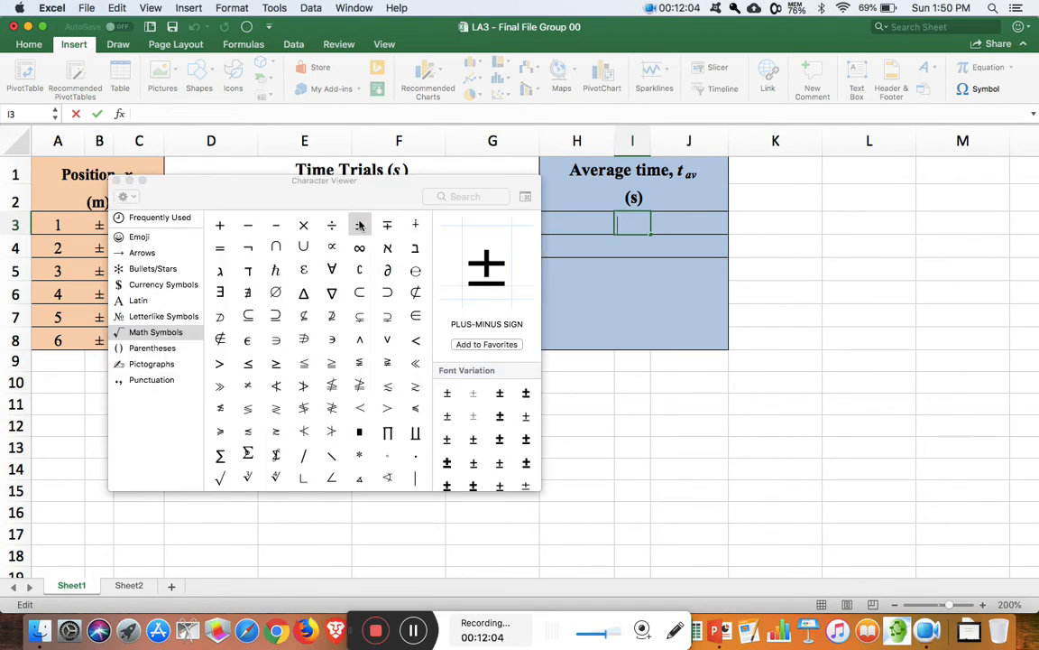
double_click(359, 225)
click(116, 181)
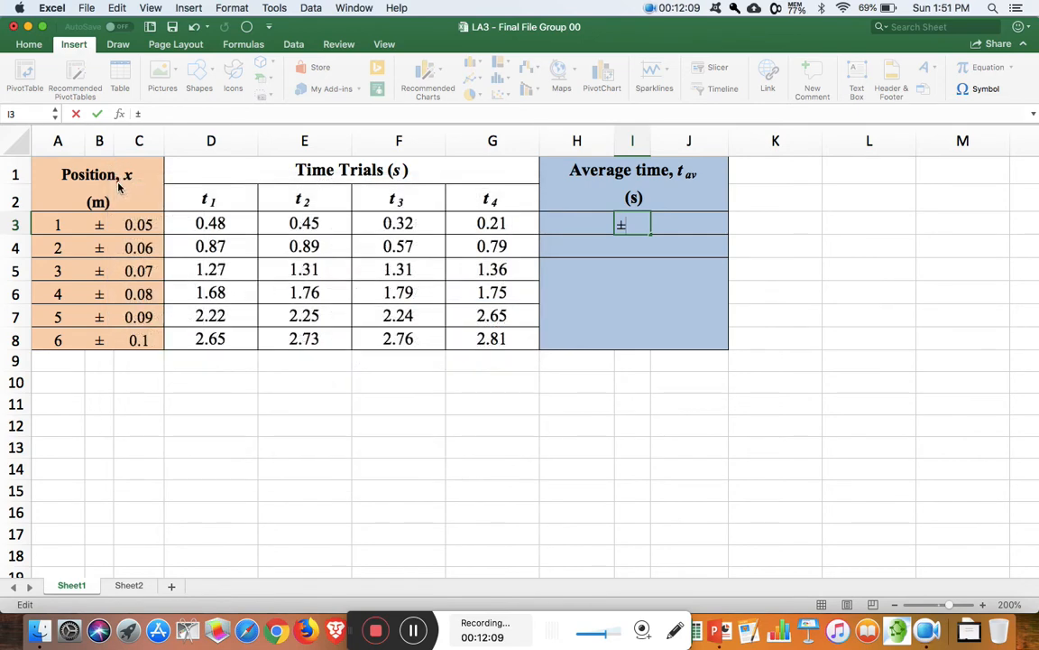
click(626, 250)
Center the contents of columns H to J horizontally
drag(569, 145, 671, 146)
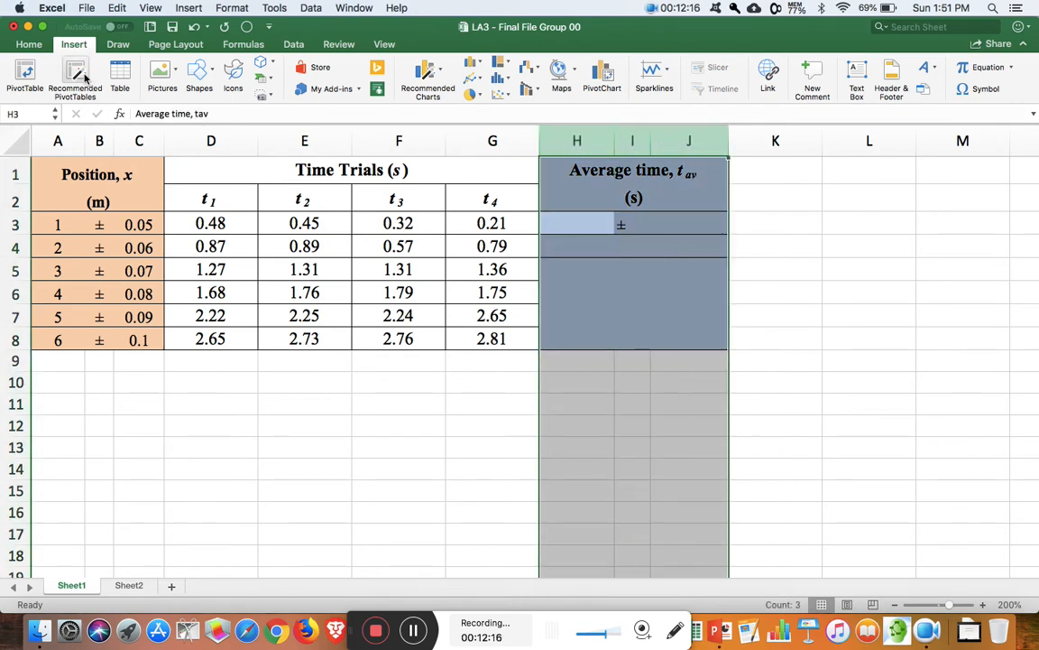
click(29, 45)
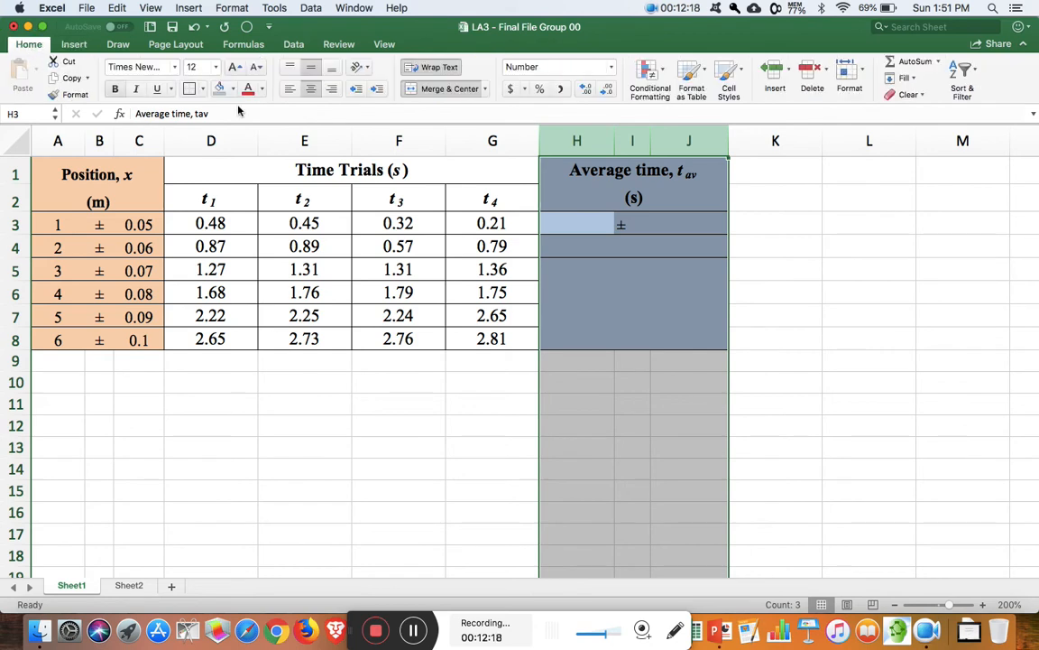
click(289, 88)
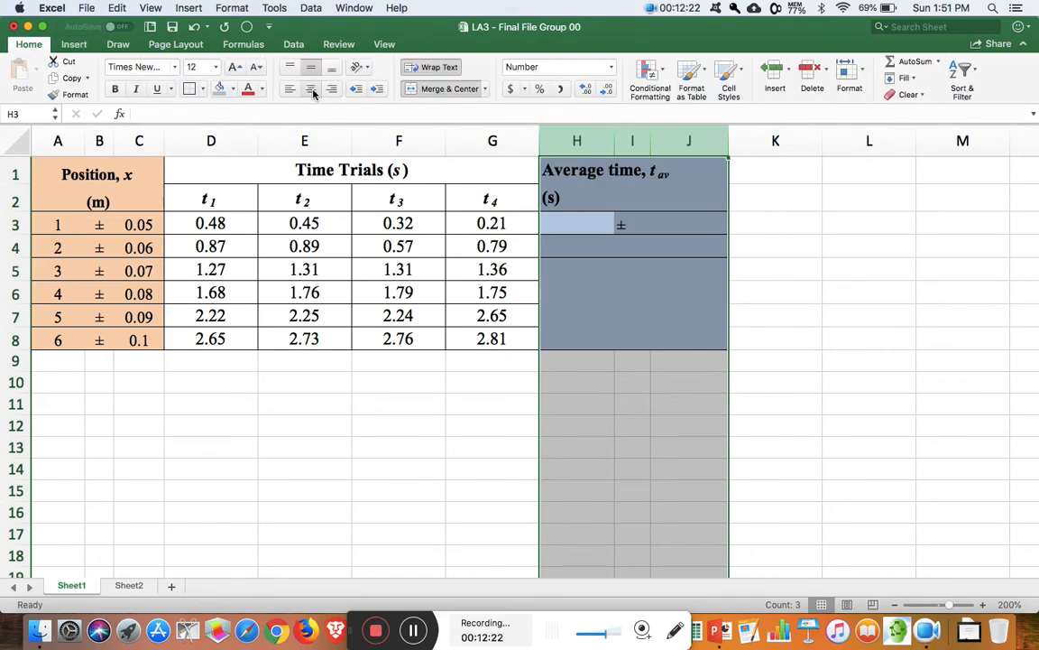
click(310, 89)
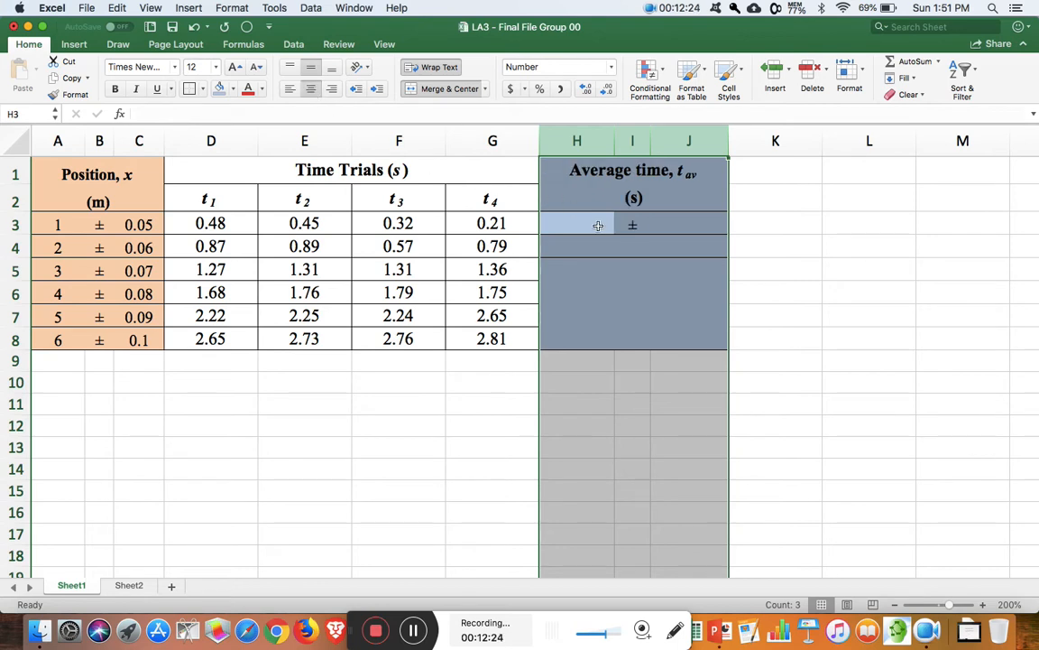
Fill the ± sign from cell I3 down through I8
click(636, 263)
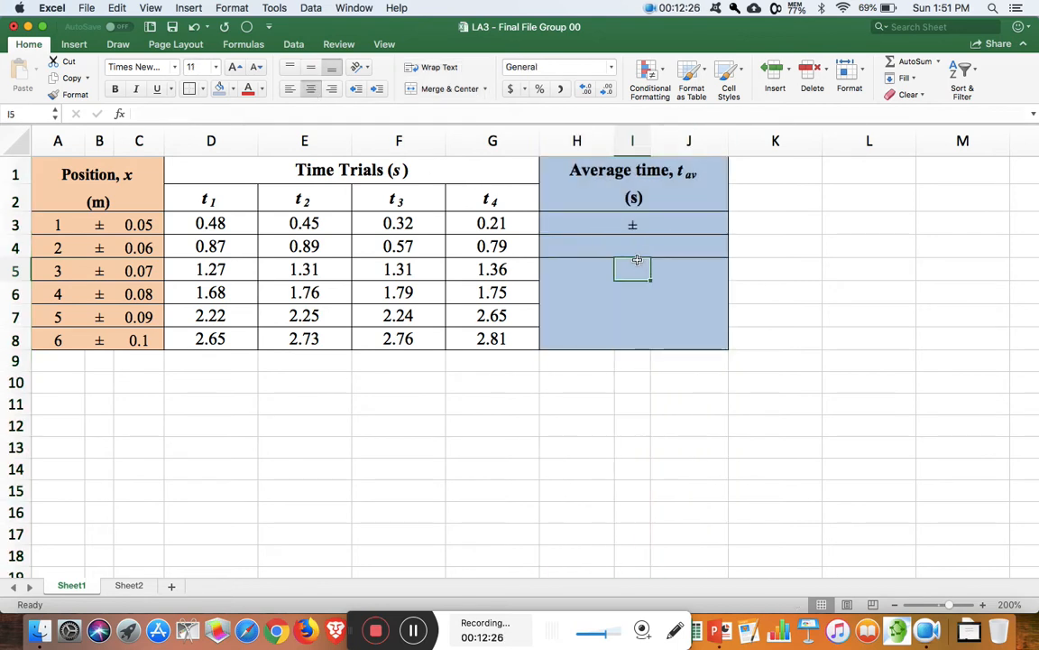
click(634, 225)
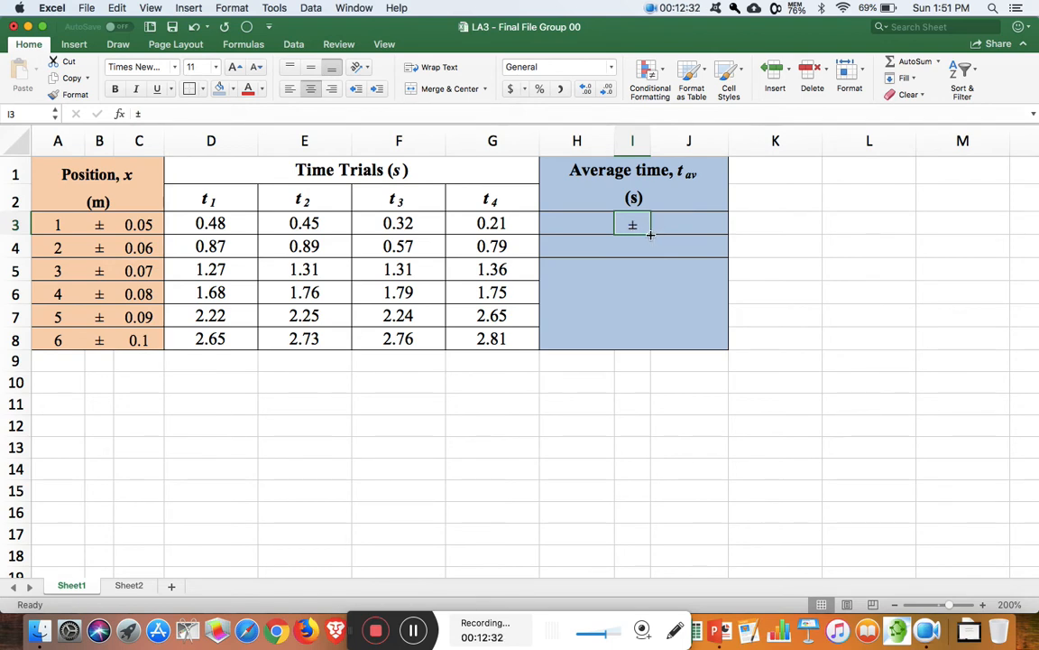
drag(651, 237, 642, 340)
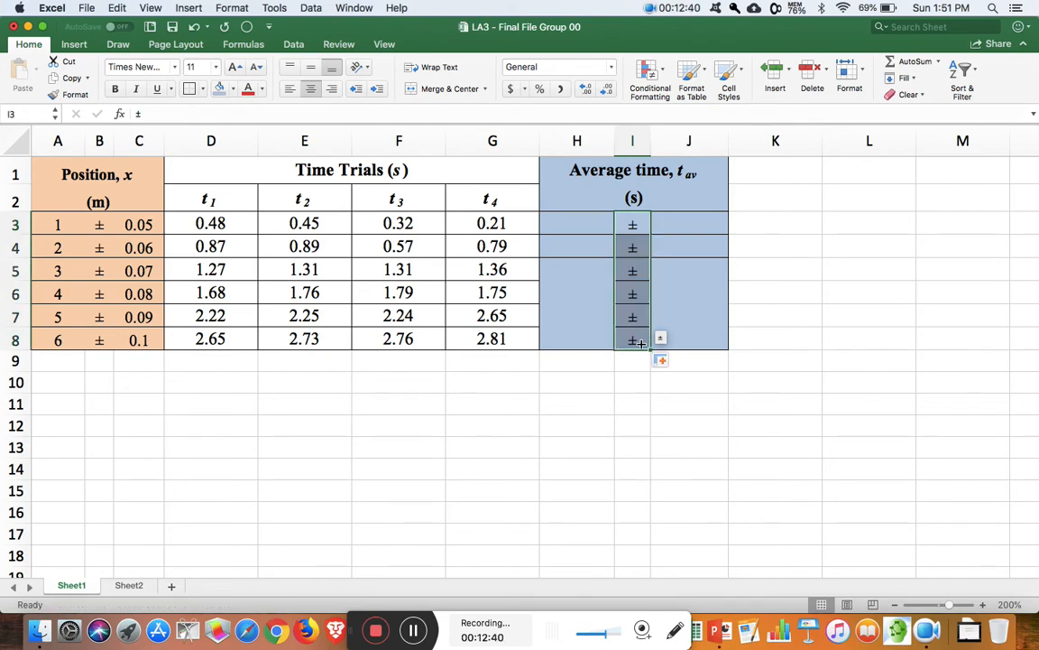
Apply outside borders separately to the row ranges H5:J5, H6:J6 and H7:J7 in the average time block
click(578, 271)
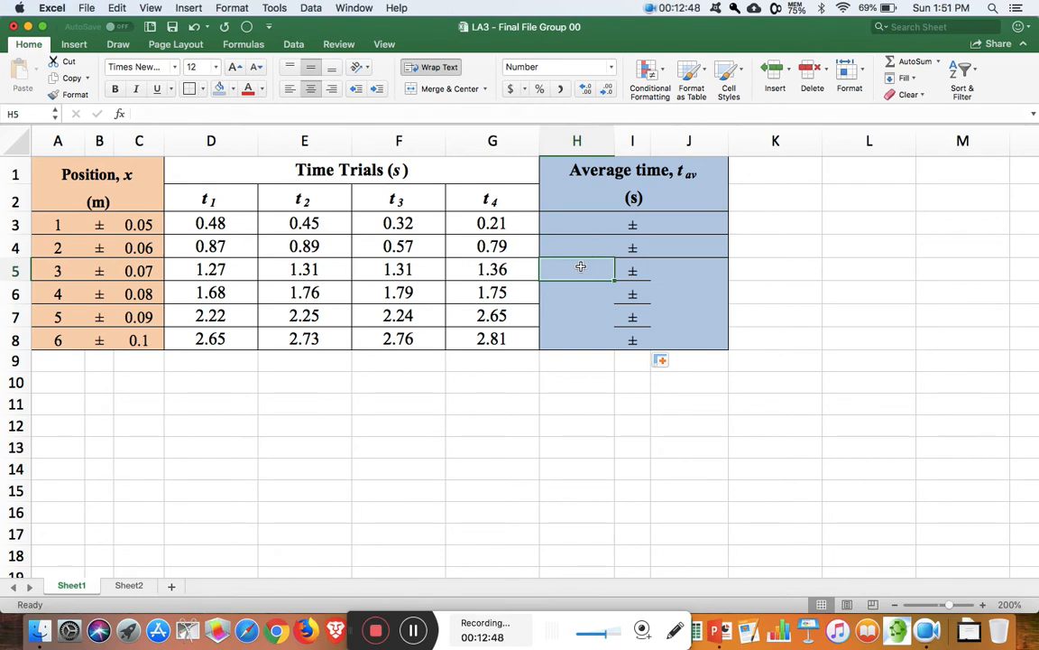
drag(689, 271, 600, 270)
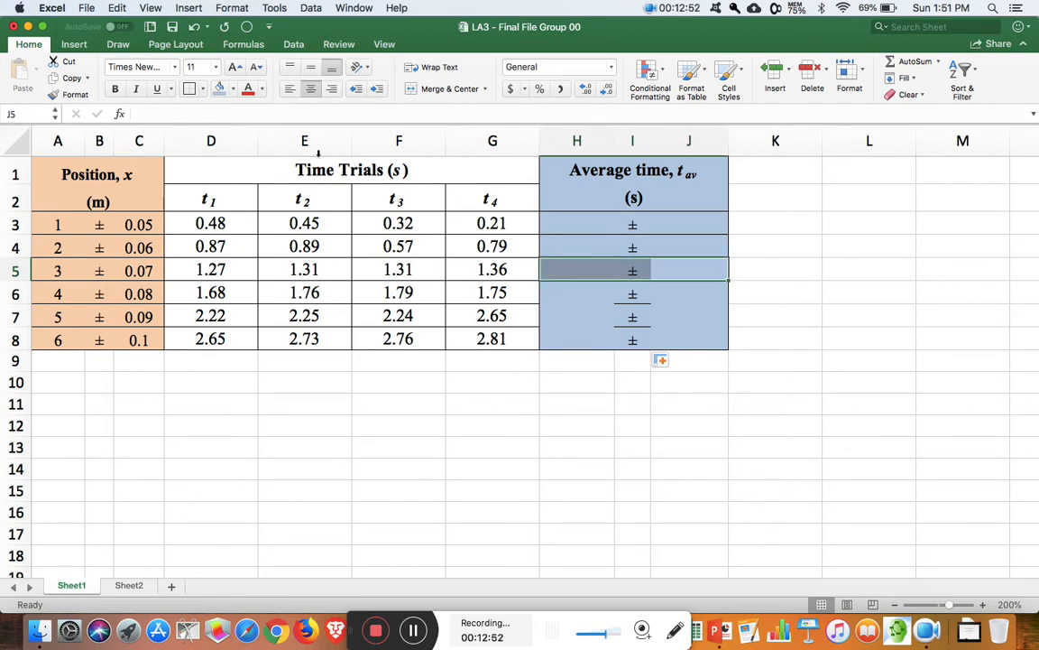
click(204, 89)
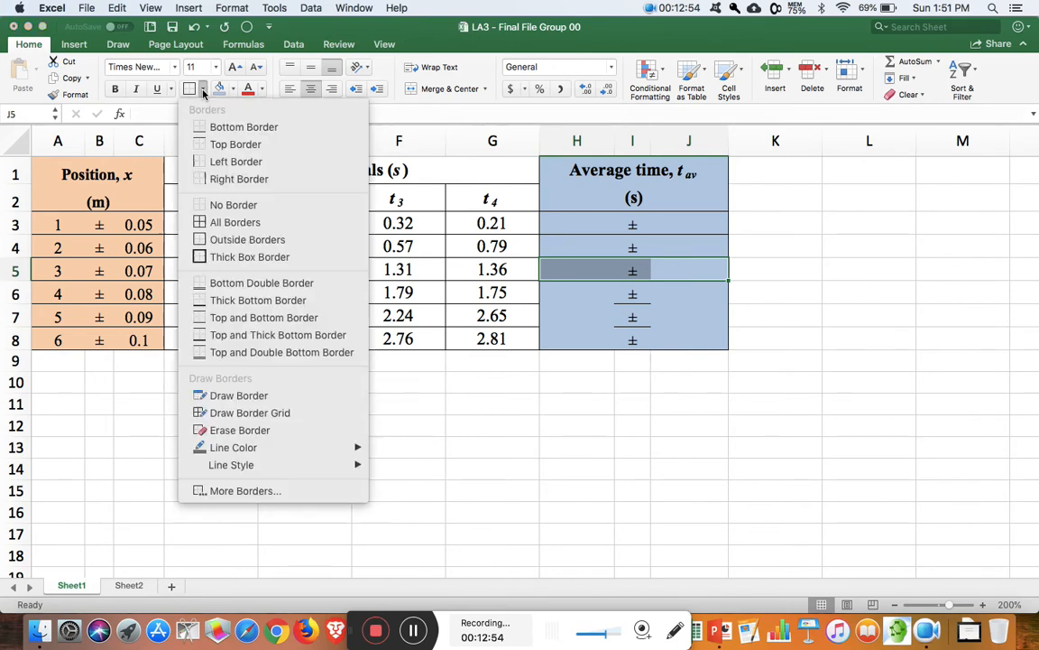
click(220, 240)
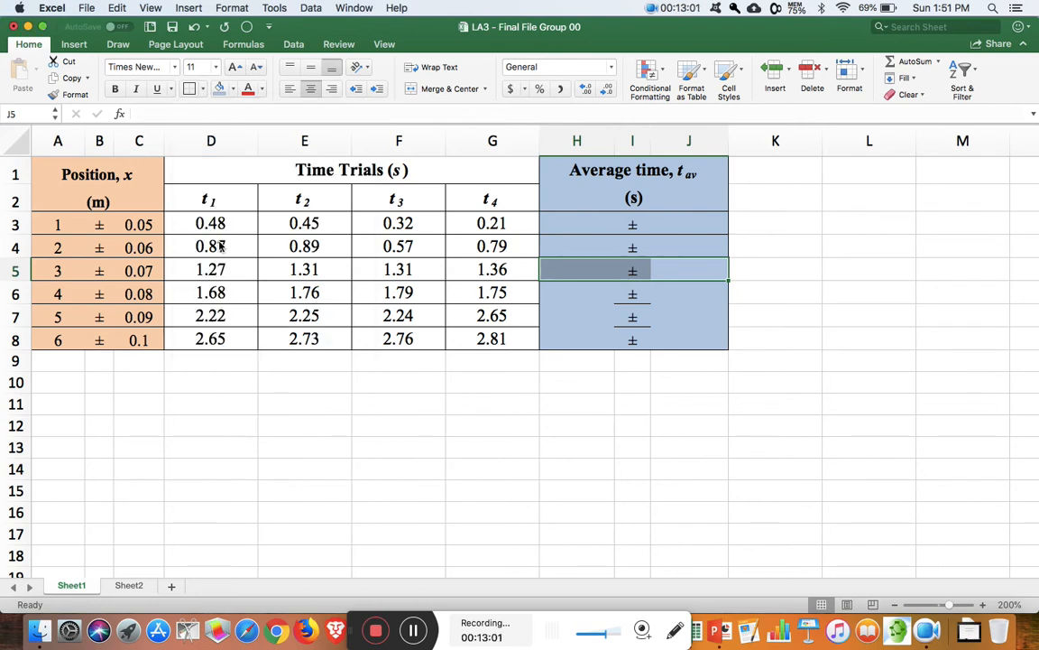
click(649, 323)
click(585, 290)
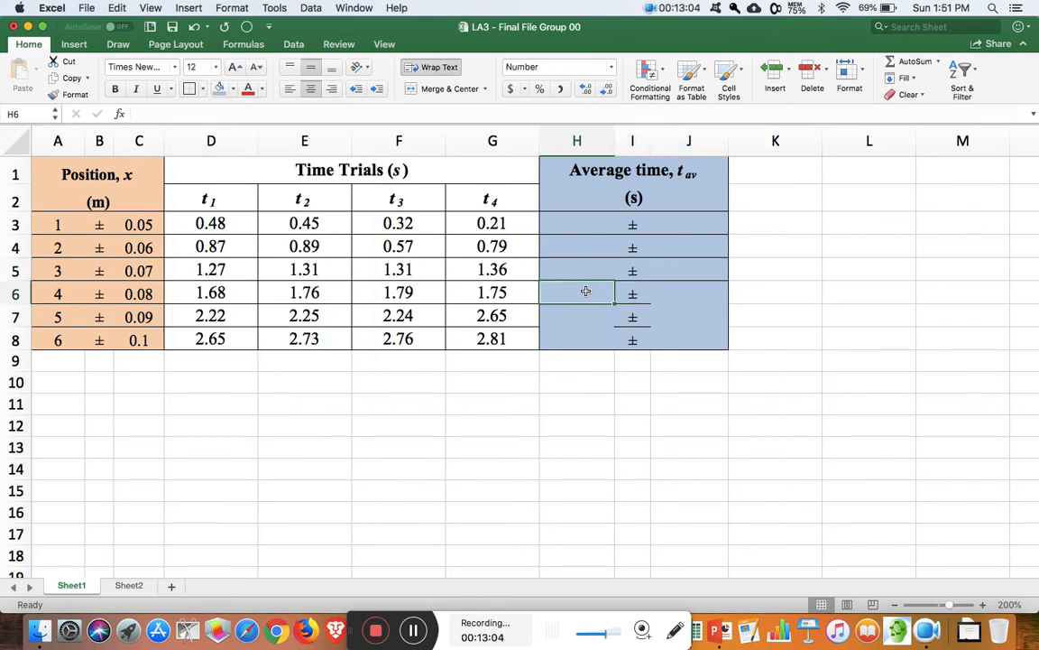
drag(586, 290, 689, 293)
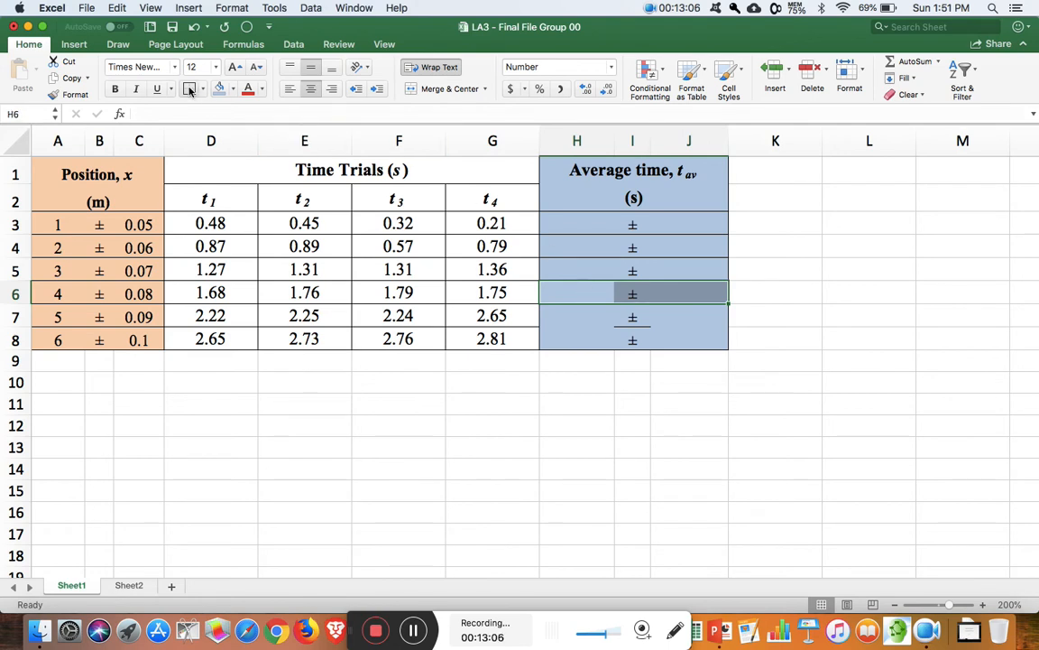
drag(575, 315, 689, 316)
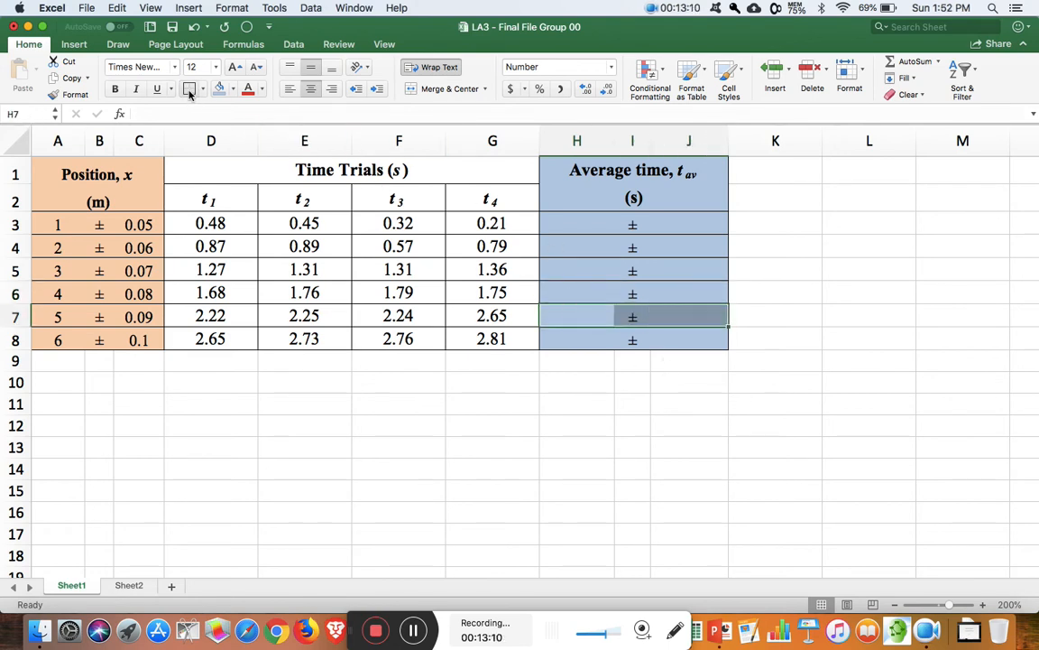
click(701, 319)
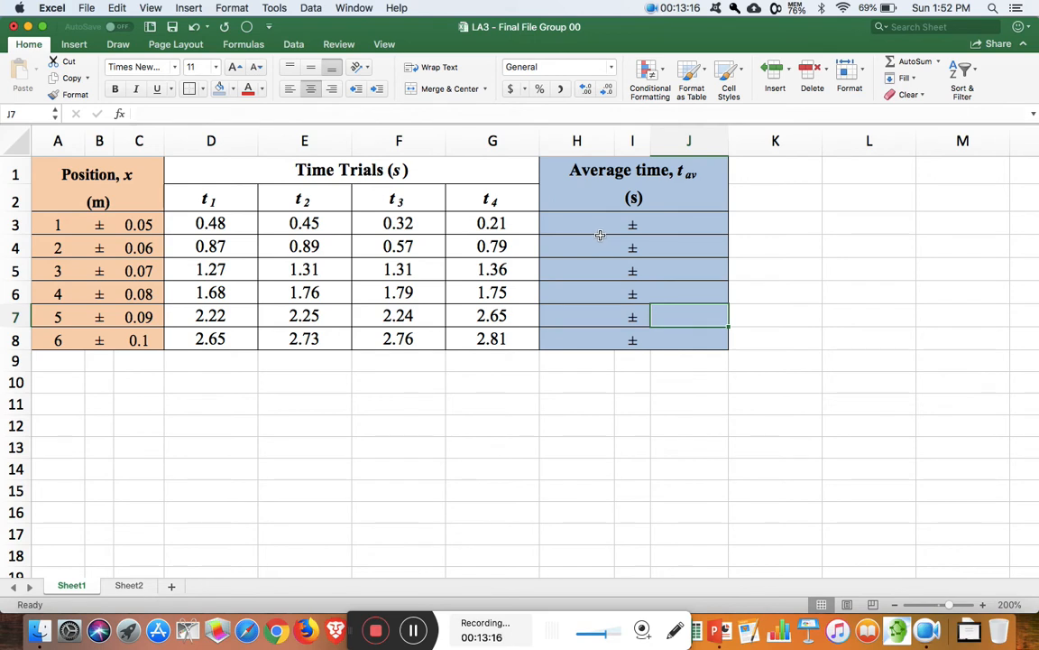
Calculate the average of the four trials in H3 with =average(D3:G3) and fill the formula down through H8
click(559, 224)
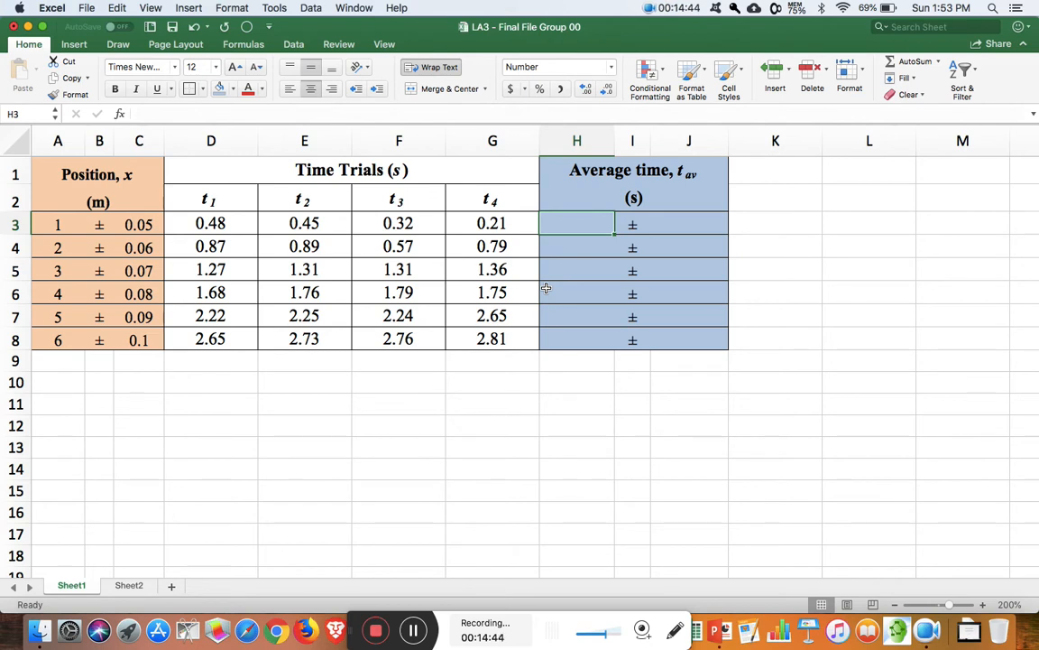
text(=)
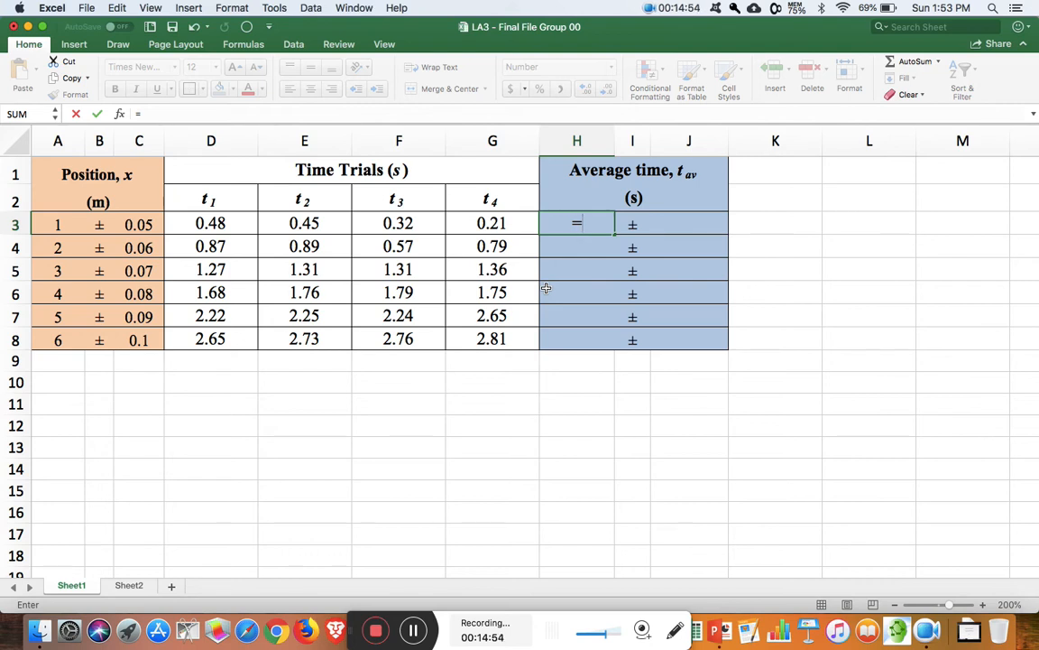
text(average)
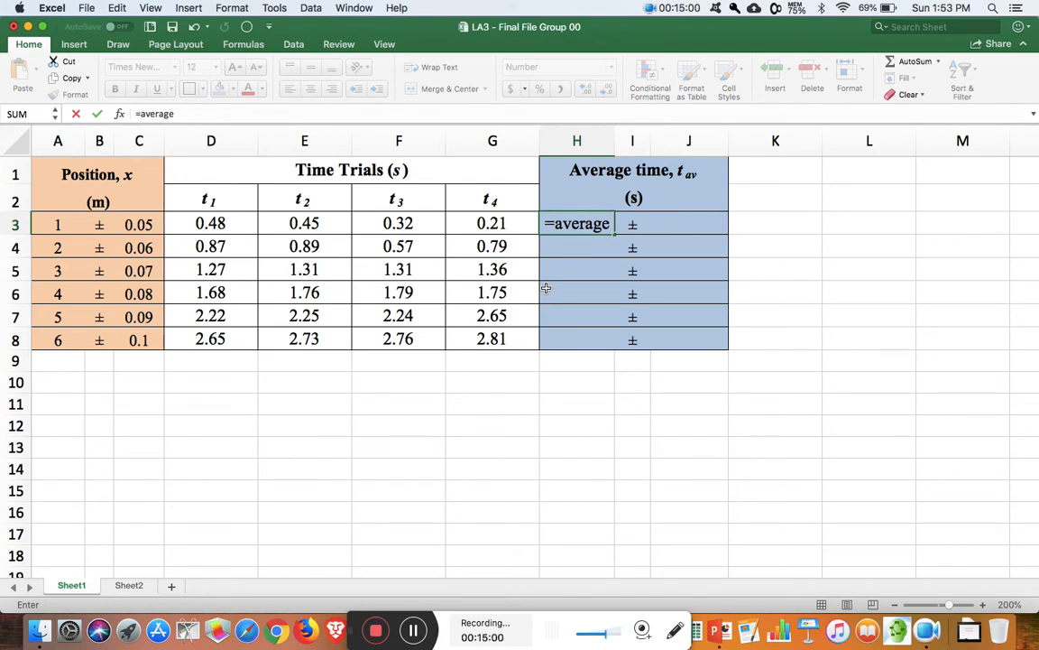
text(()
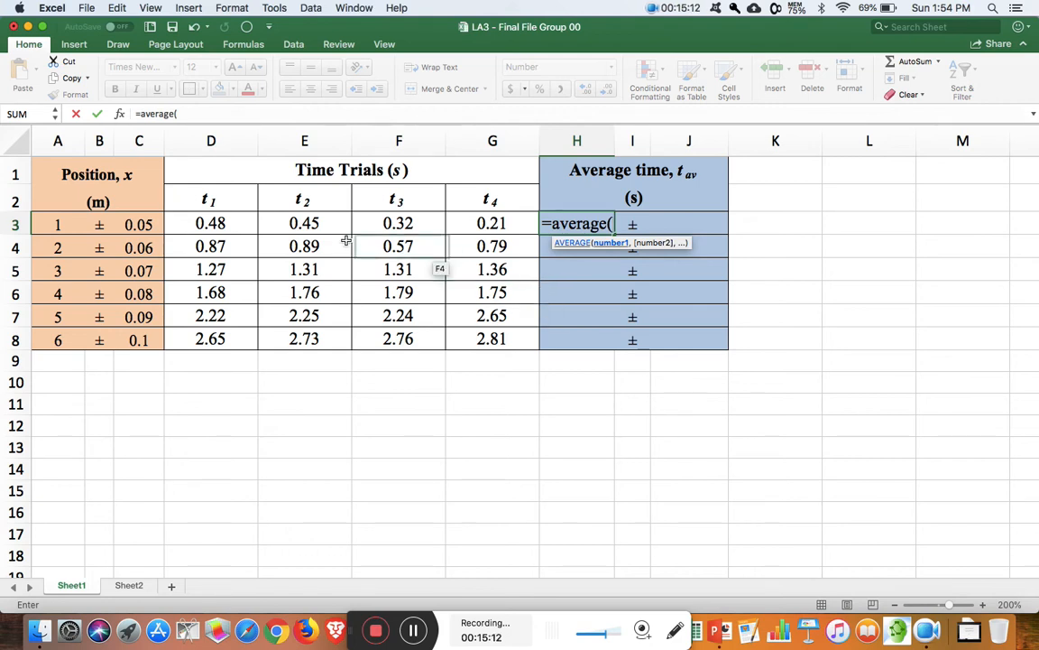
click(231, 221)
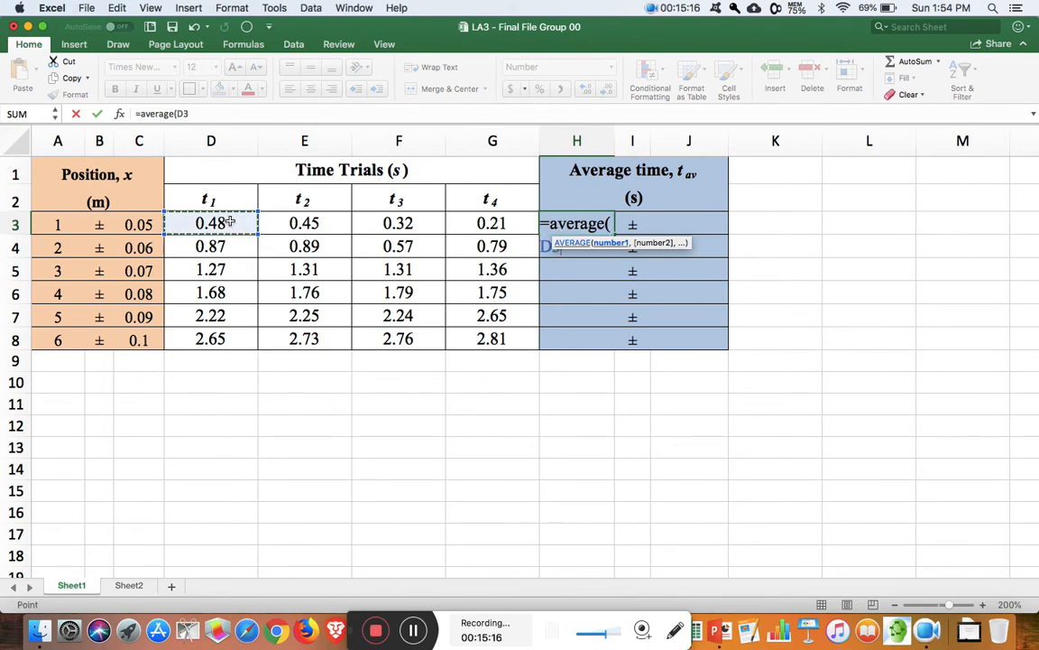
drag(230, 222, 480, 224)
text())
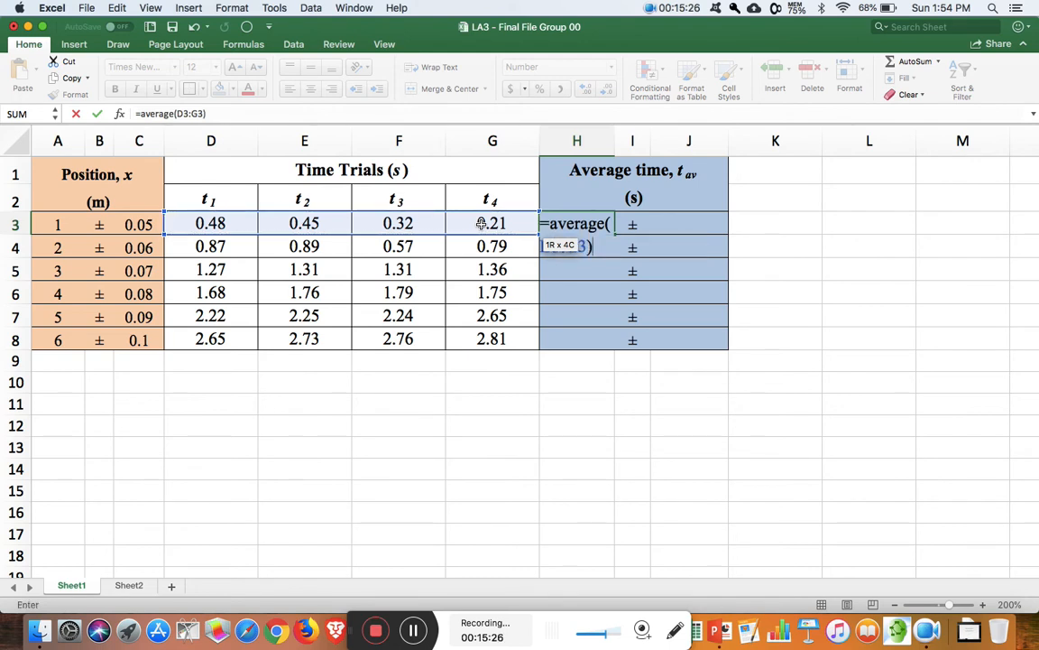
key(Return)
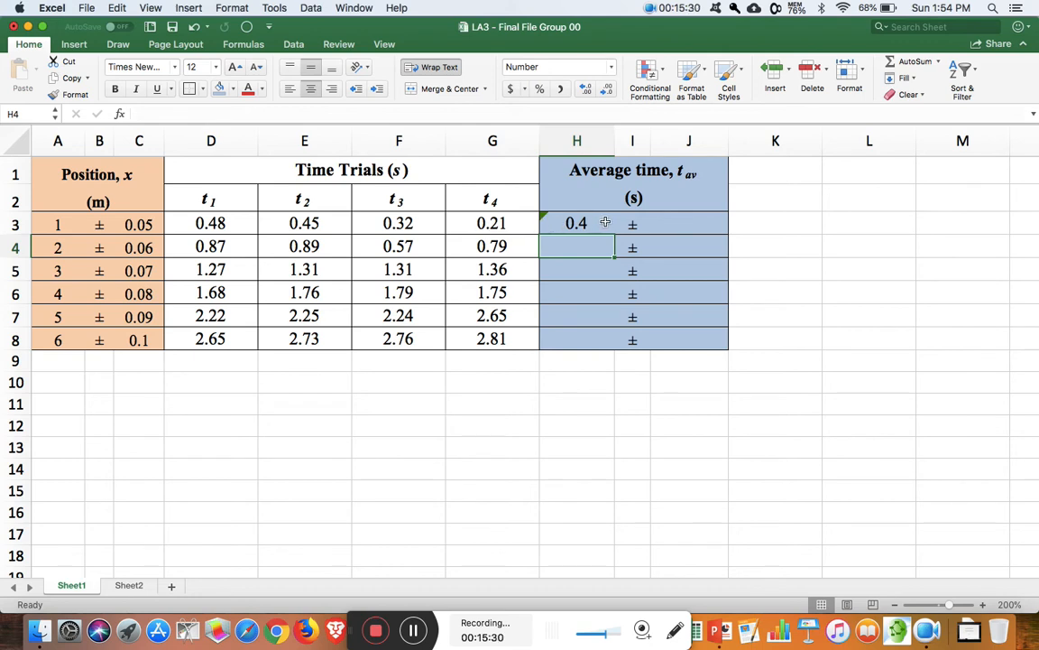
click(585, 222)
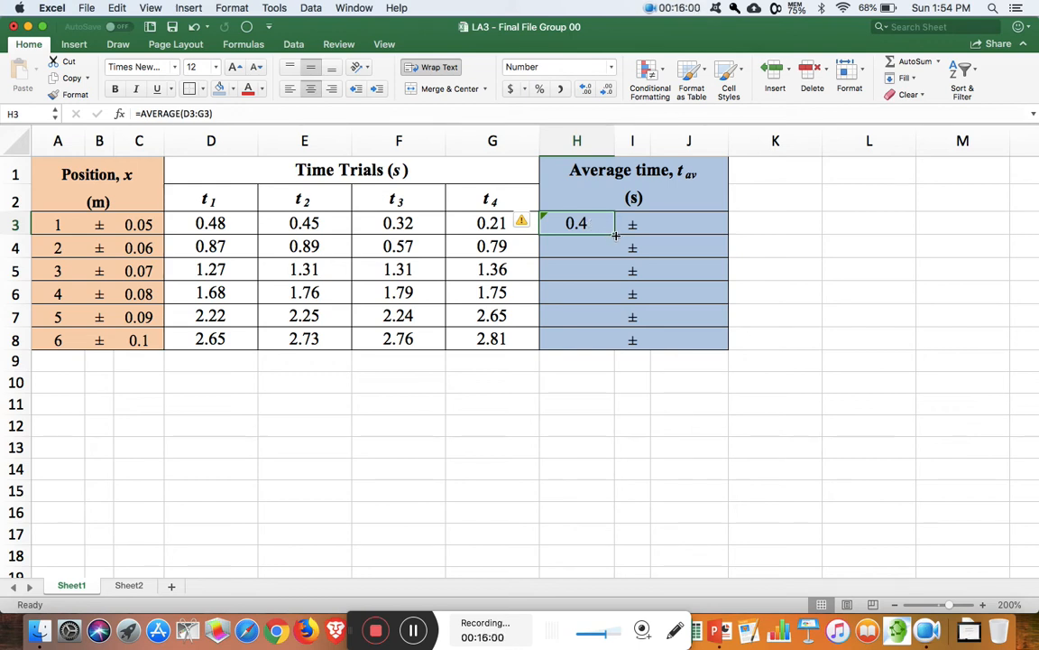
drag(616, 236, 615, 343)
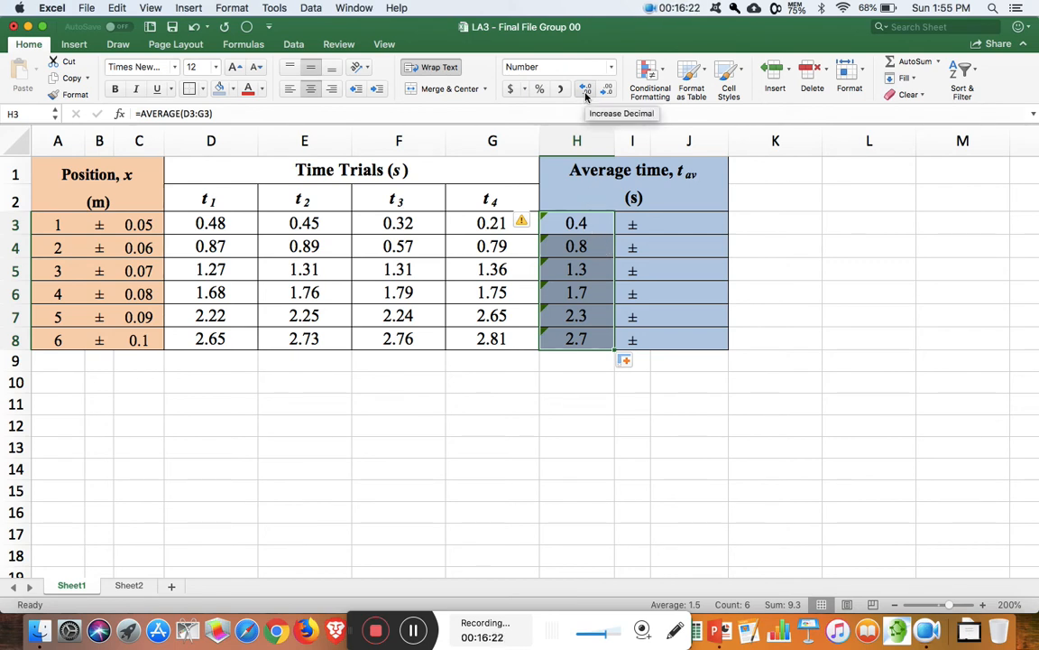
Calculate the average deviation of the four trials in cell J3 with =AVEDEV(D3:G3)
click(684, 222)
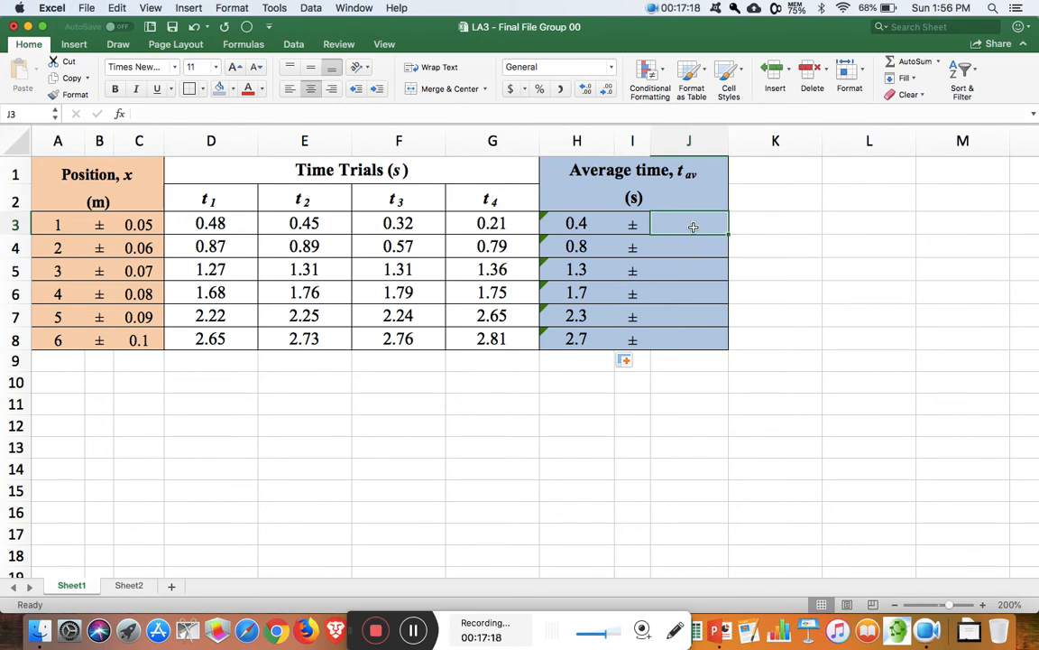
text(=)
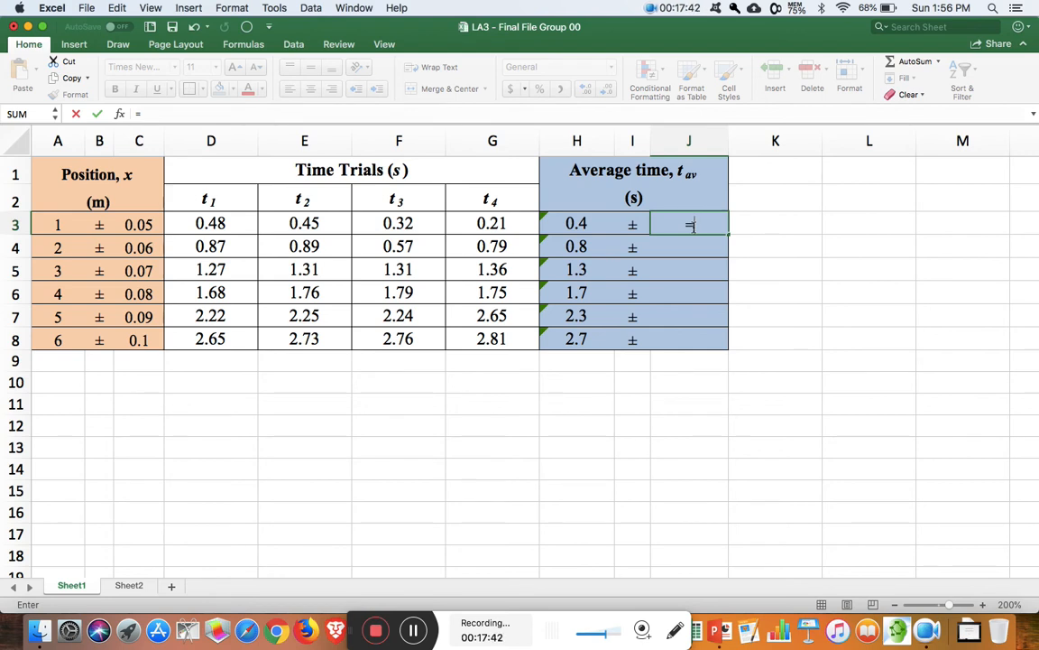
text(AVEDEV)
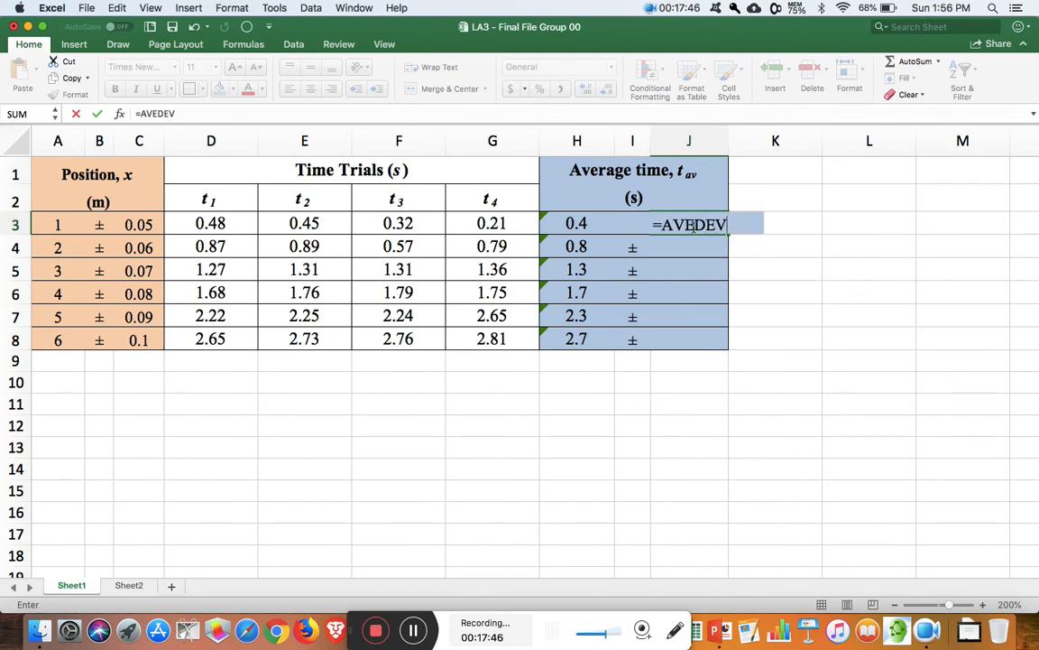
text(()
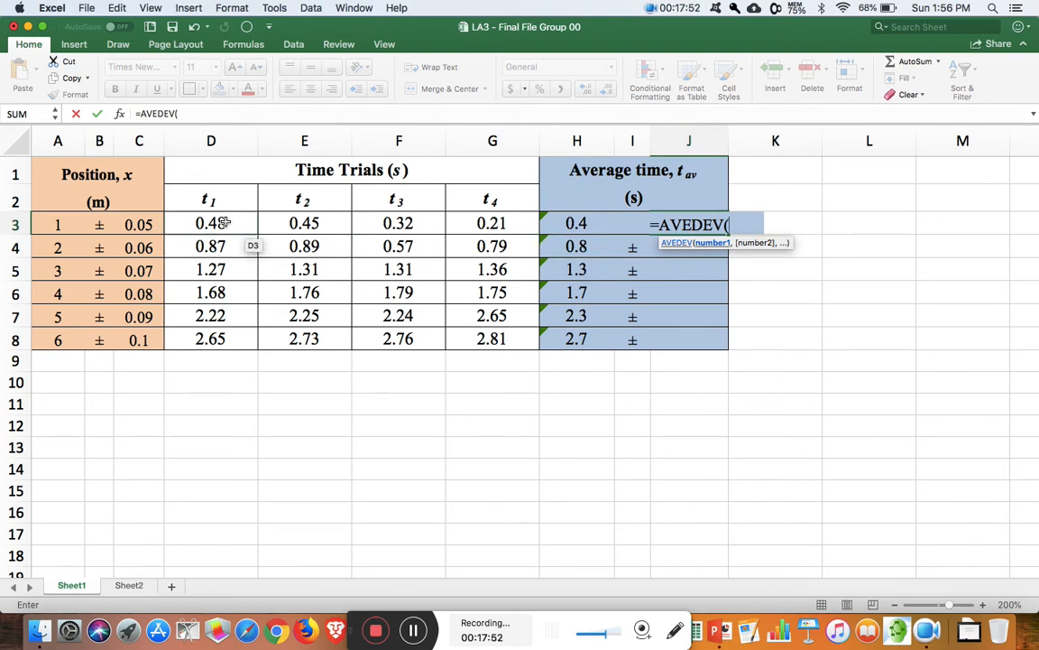
drag(224, 223, 457, 225)
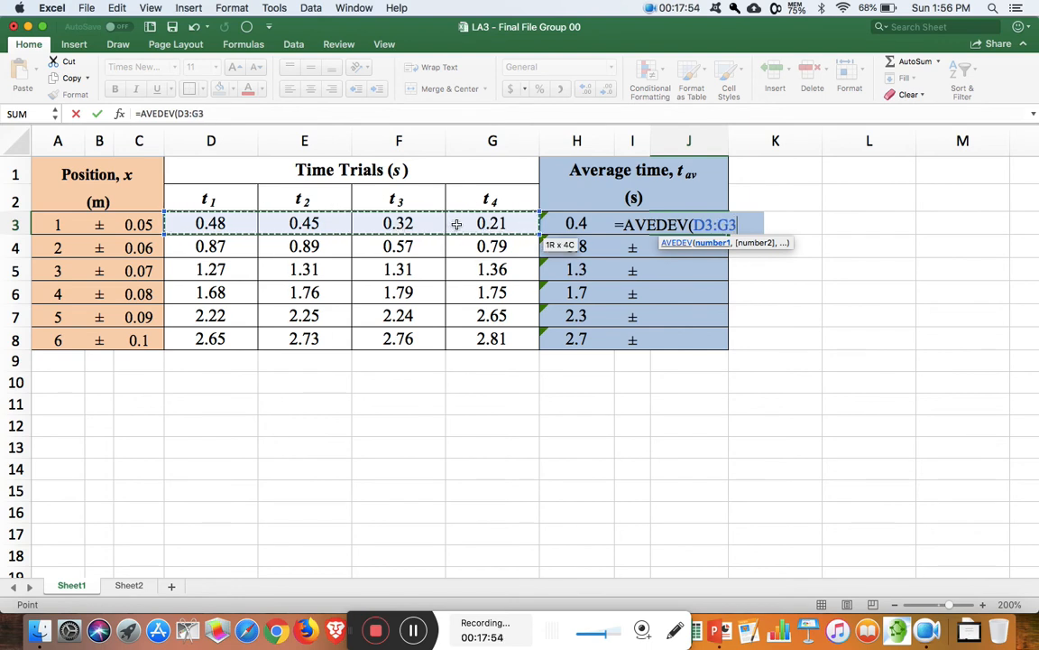
text())
key(Return)
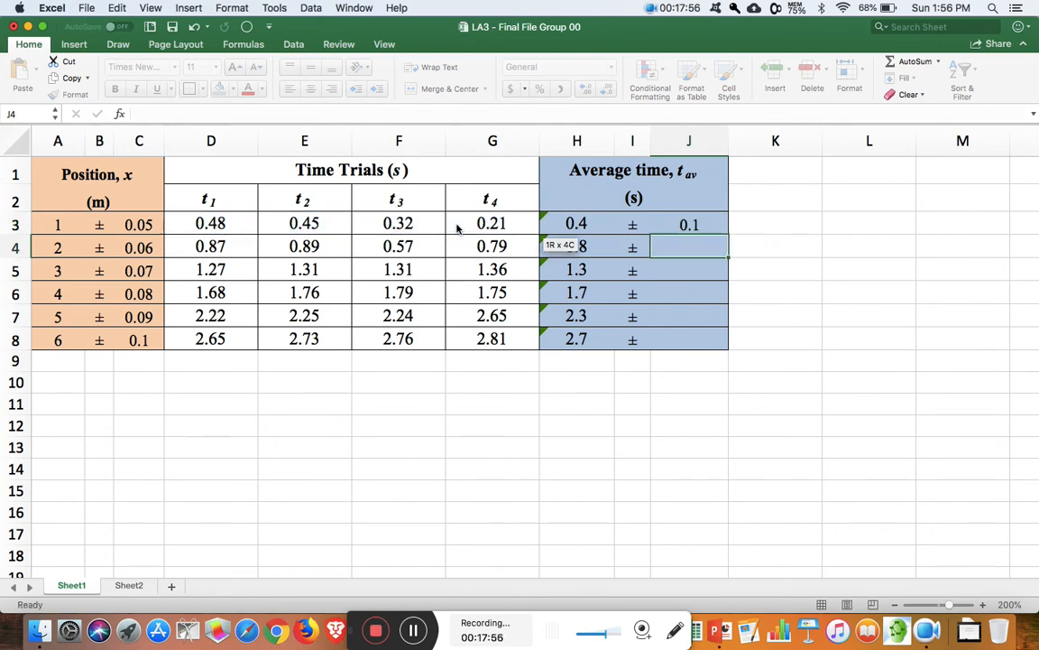
Fill the average deviation formula from J3 down through J8 and display J4 with one decimal place
click(691, 224)
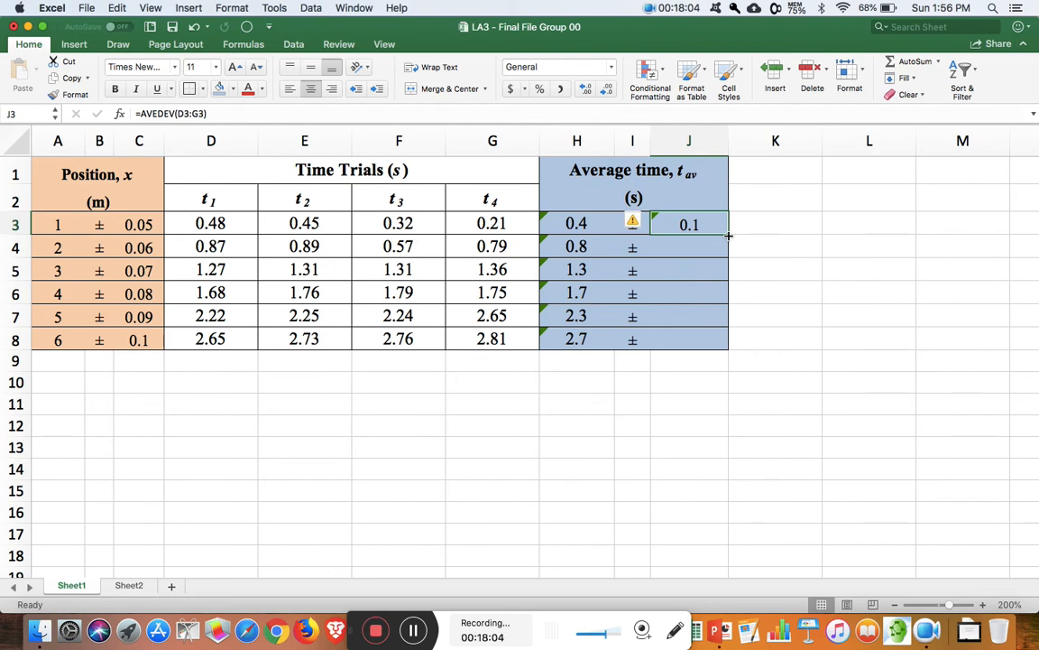
drag(729, 236, 722, 351)
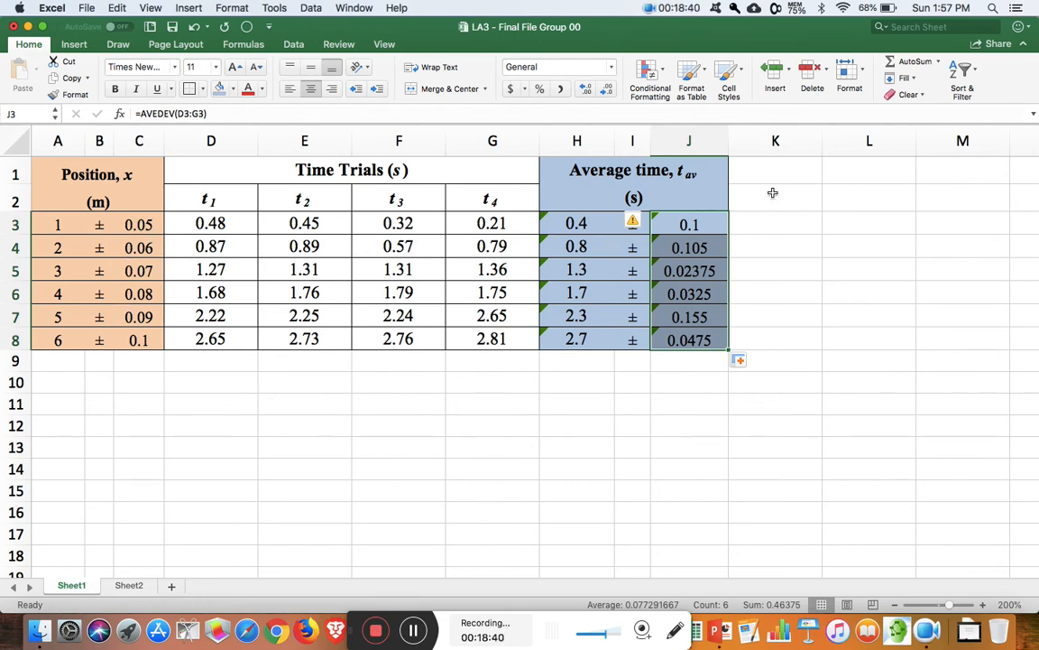
click(697, 232)
key(Down)
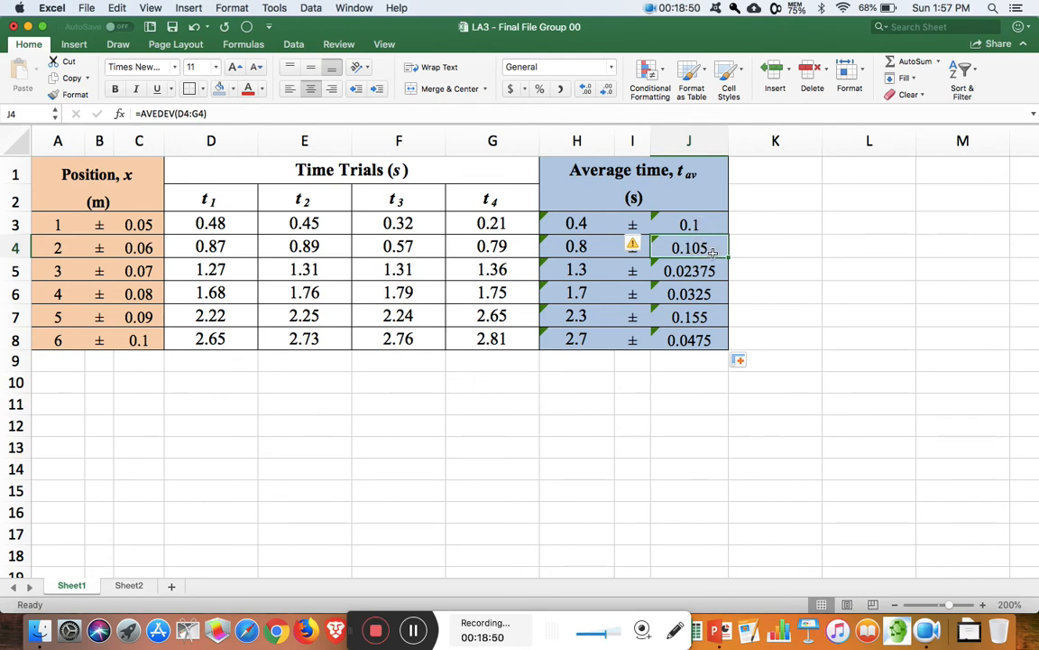
click(607, 92)
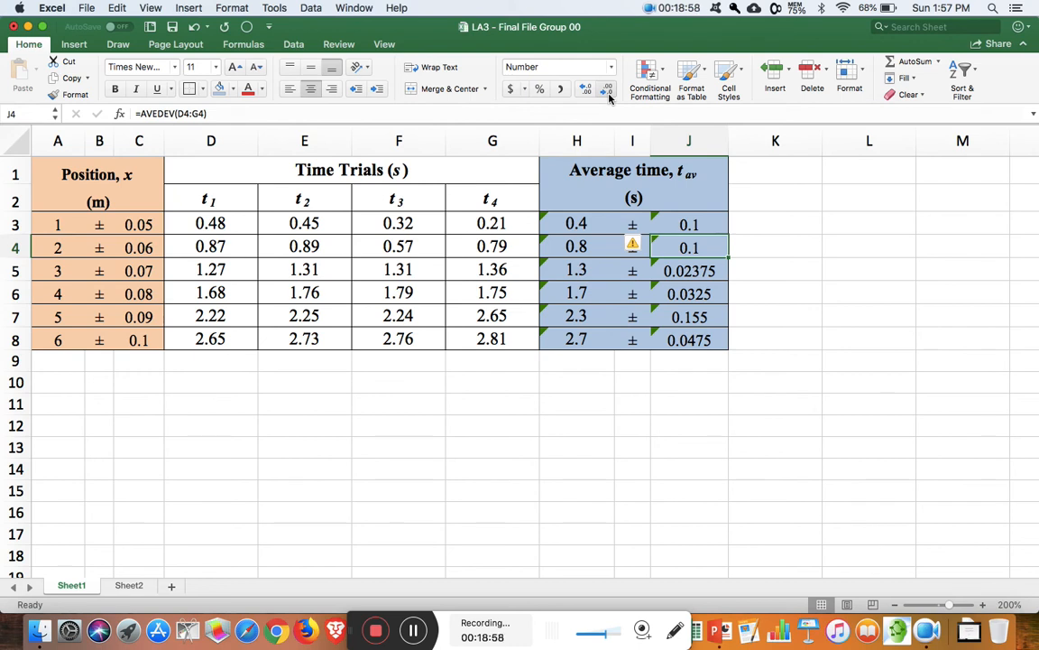
Reduce the displayed average deviations in J5 and J6 to two decimal places each
click(690, 270)
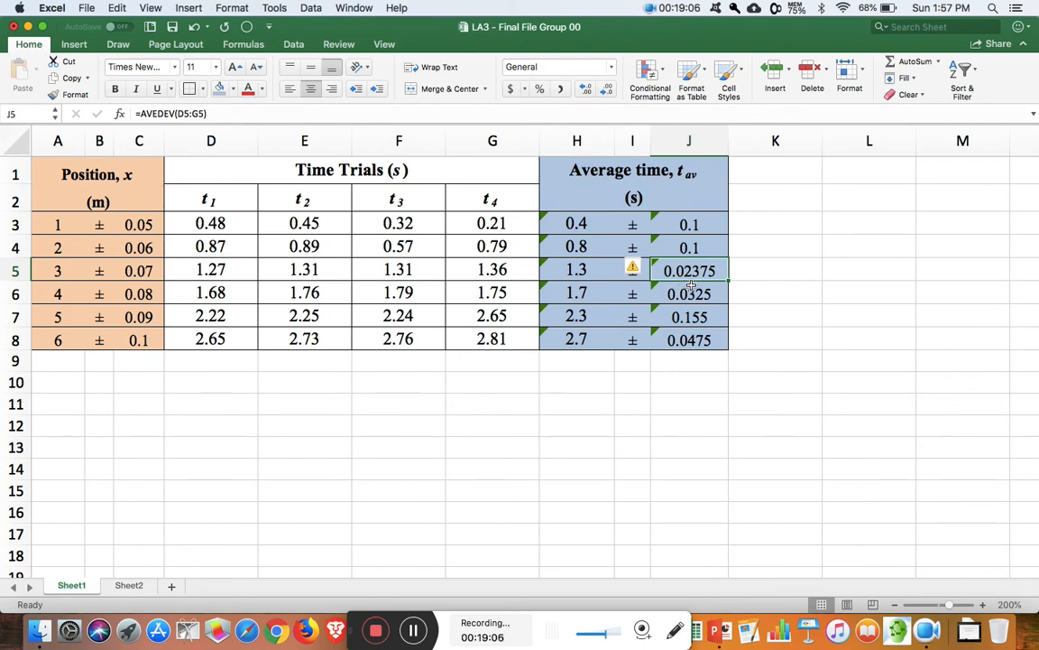
click(607, 90)
click(607, 90)
click(607, 90)
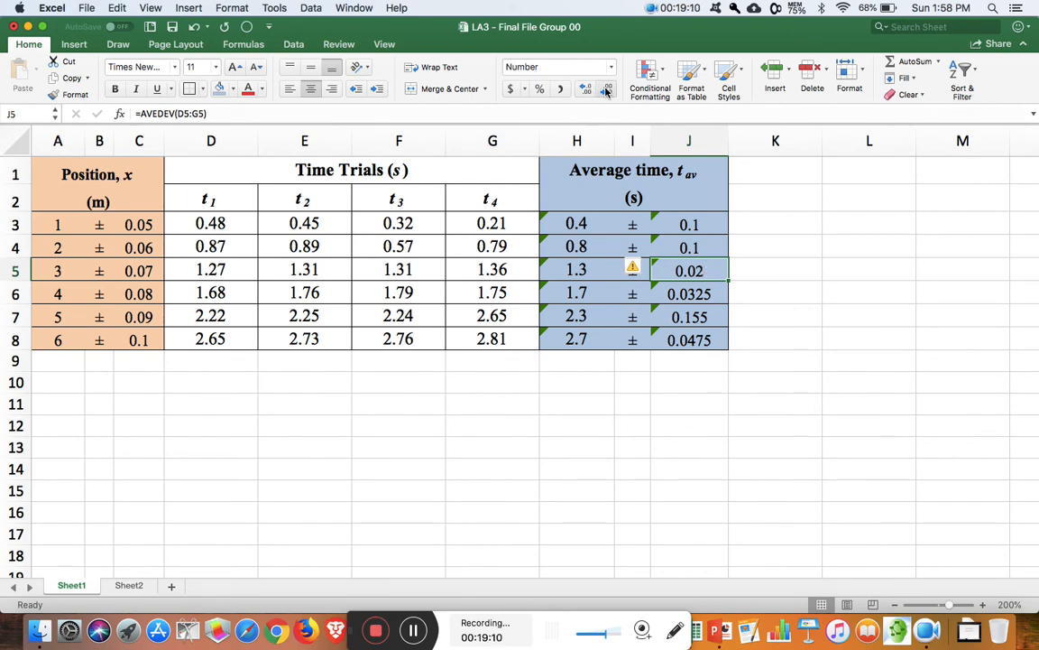
click(705, 293)
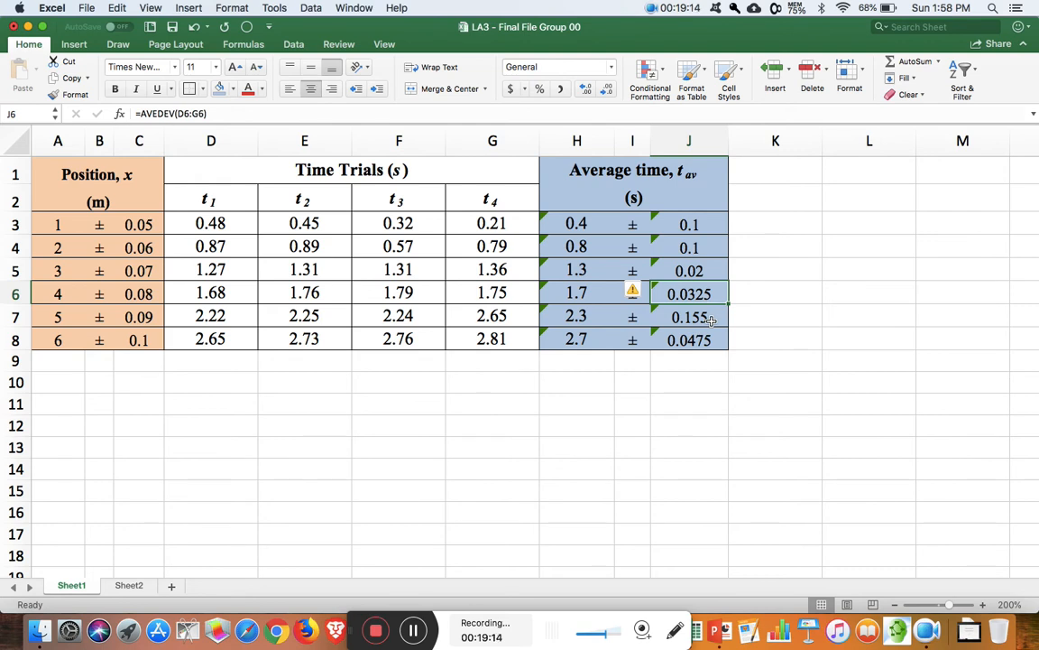
click(607, 89)
click(607, 89)
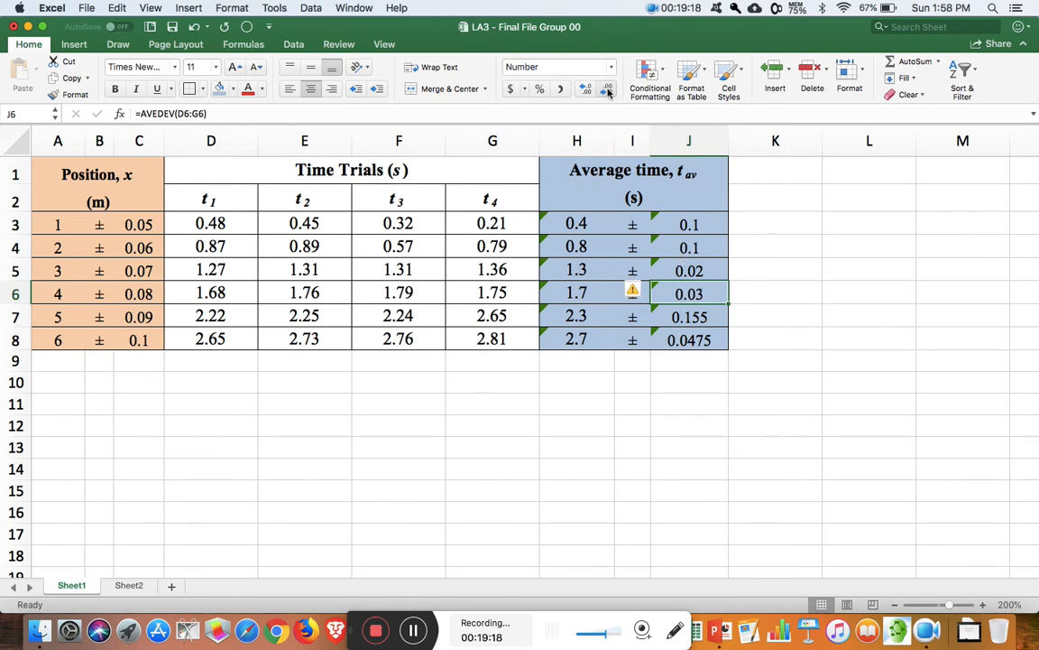
Display the average deviation in J7 with one decimal place and the one in J8 with two
click(695, 316)
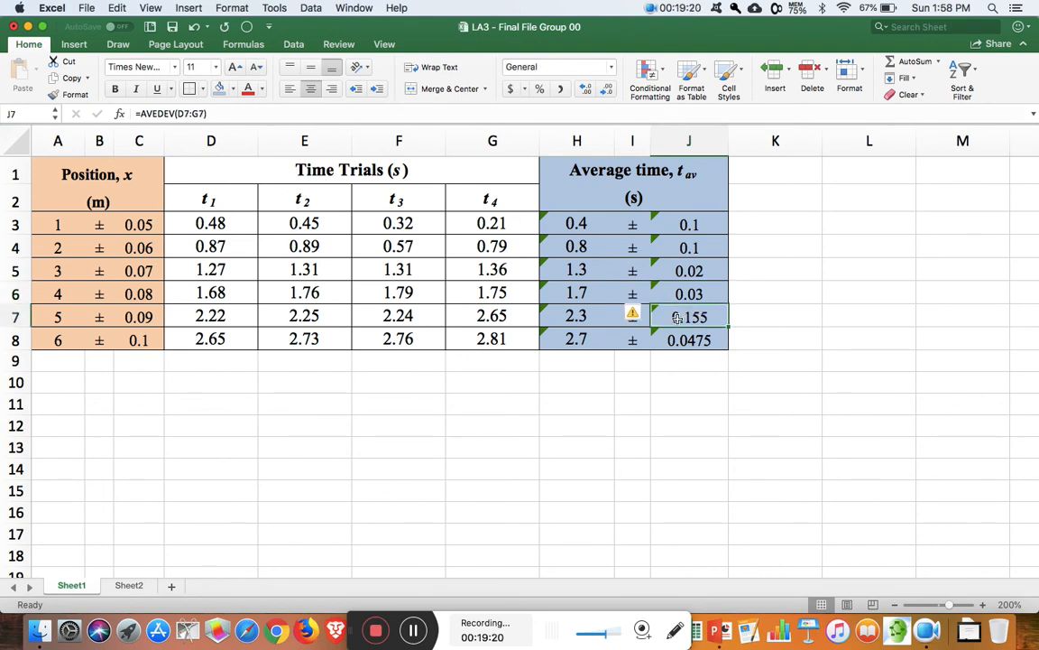
click(607, 91)
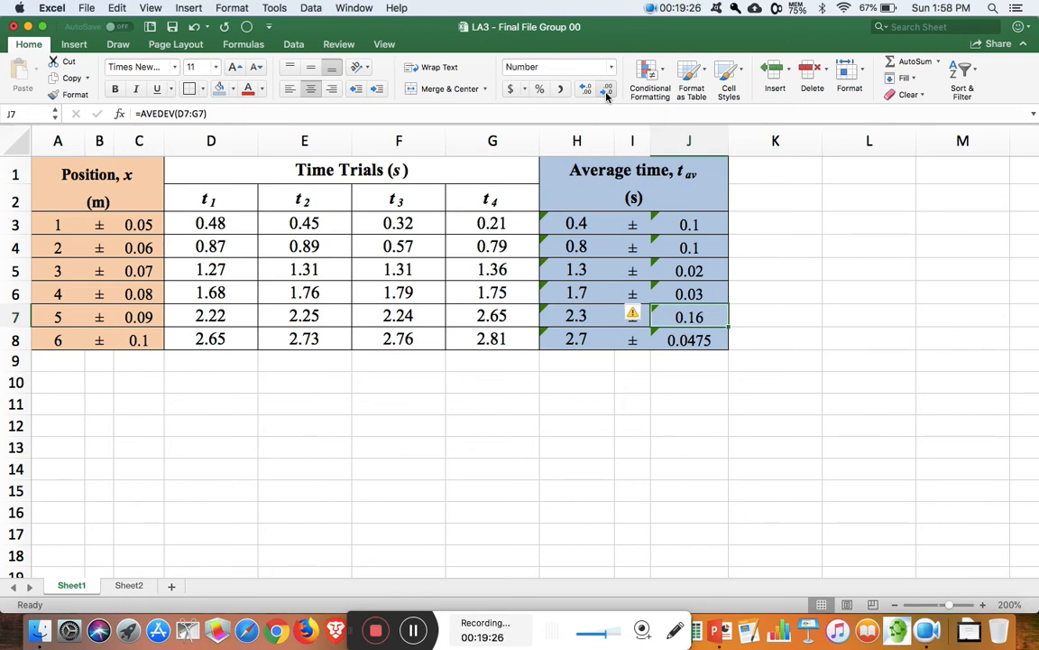
click(608, 91)
click(704, 340)
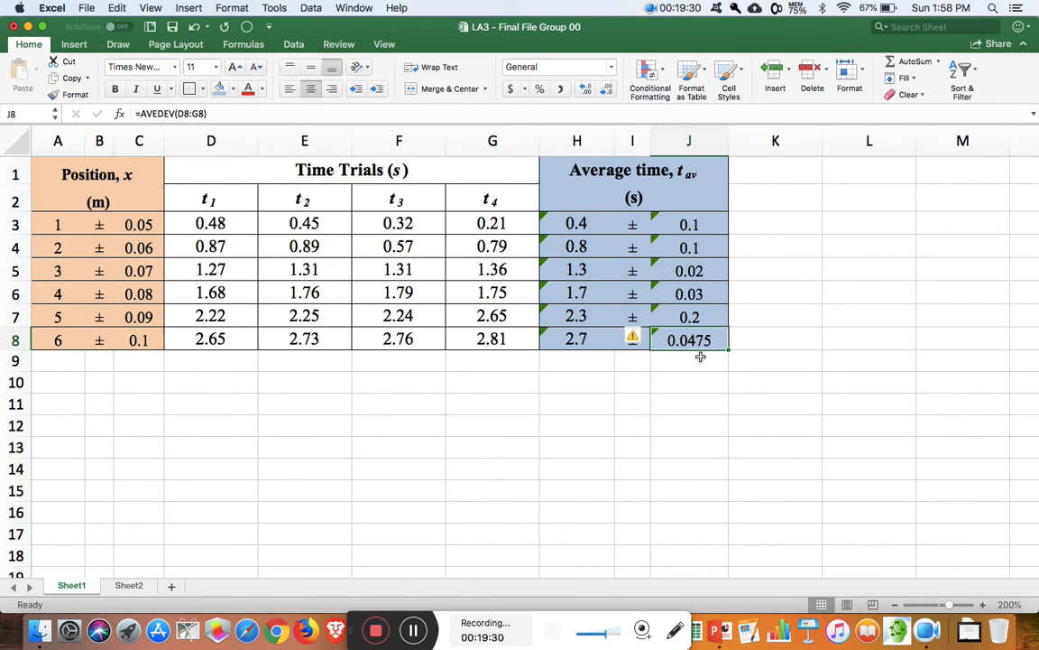
click(606, 90)
click(606, 91)
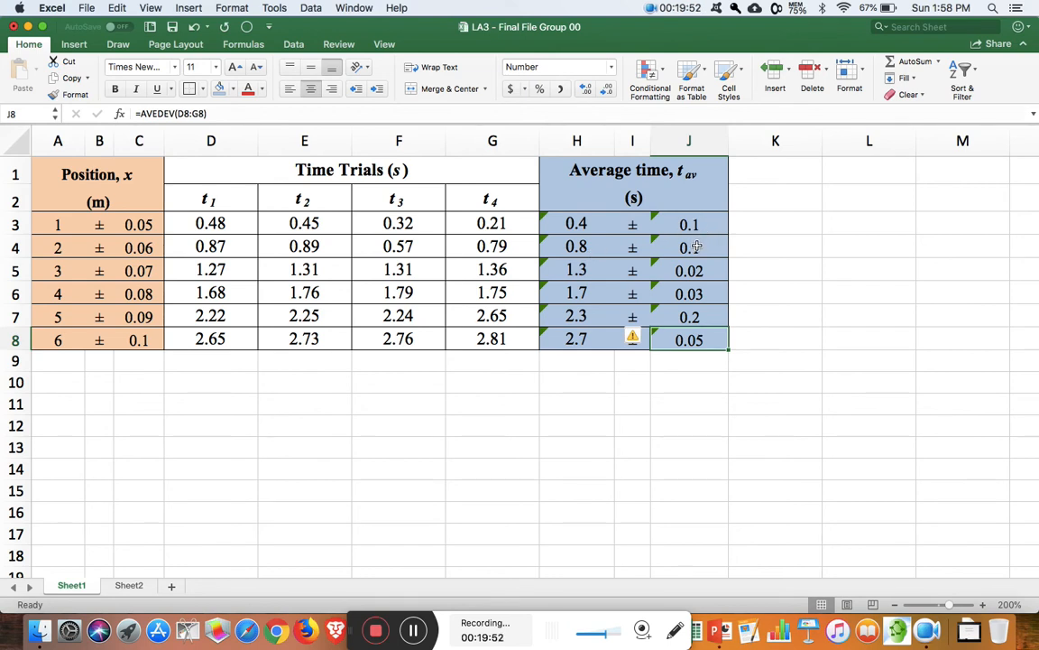
Display the average times in H5, H6 and H8 with two decimal places to match their deviations
click(579, 269)
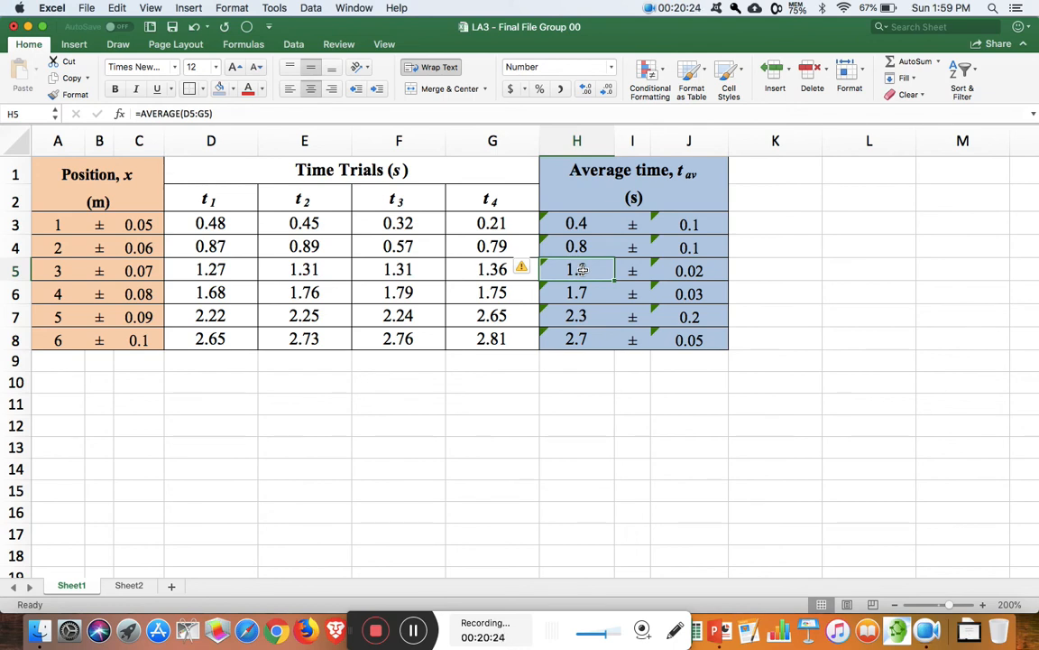
click(590, 93)
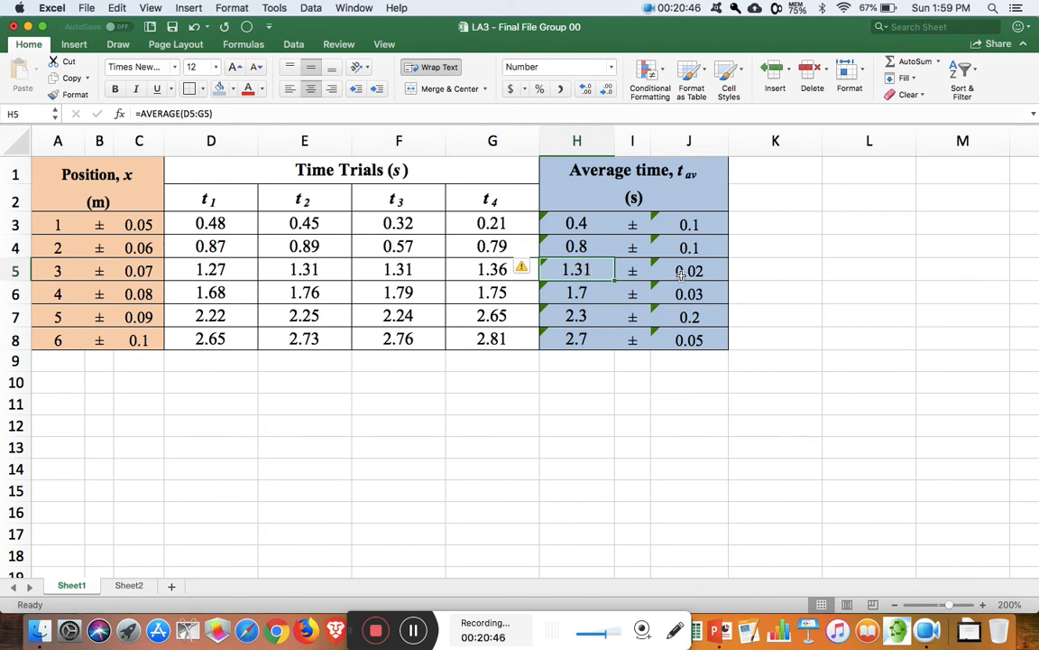
click(582, 293)
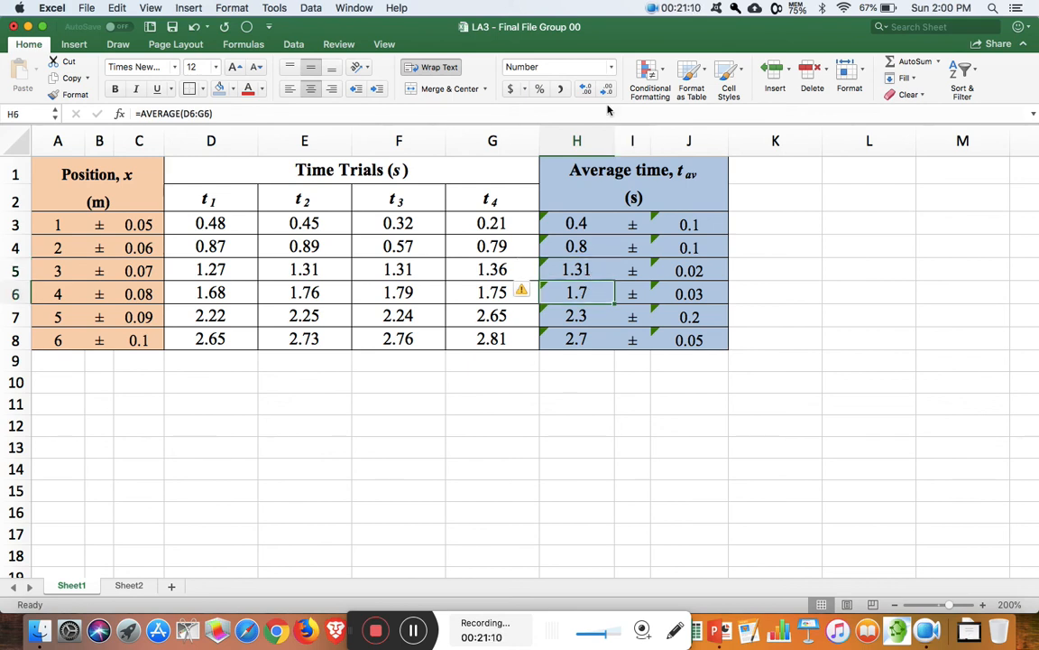
click(585, 89)
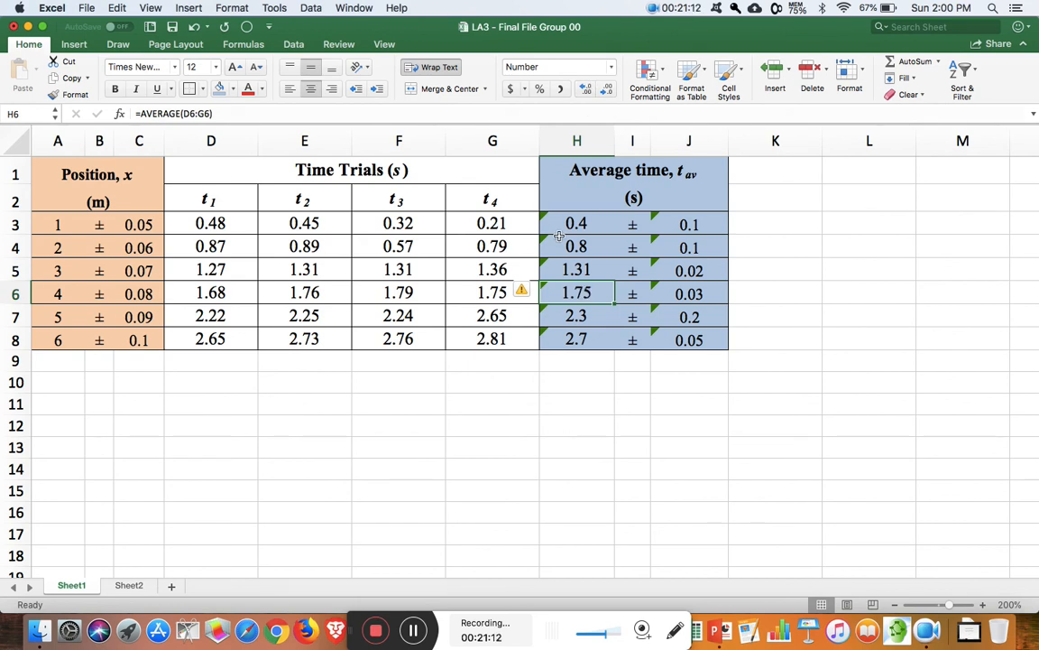
click(582, 339)
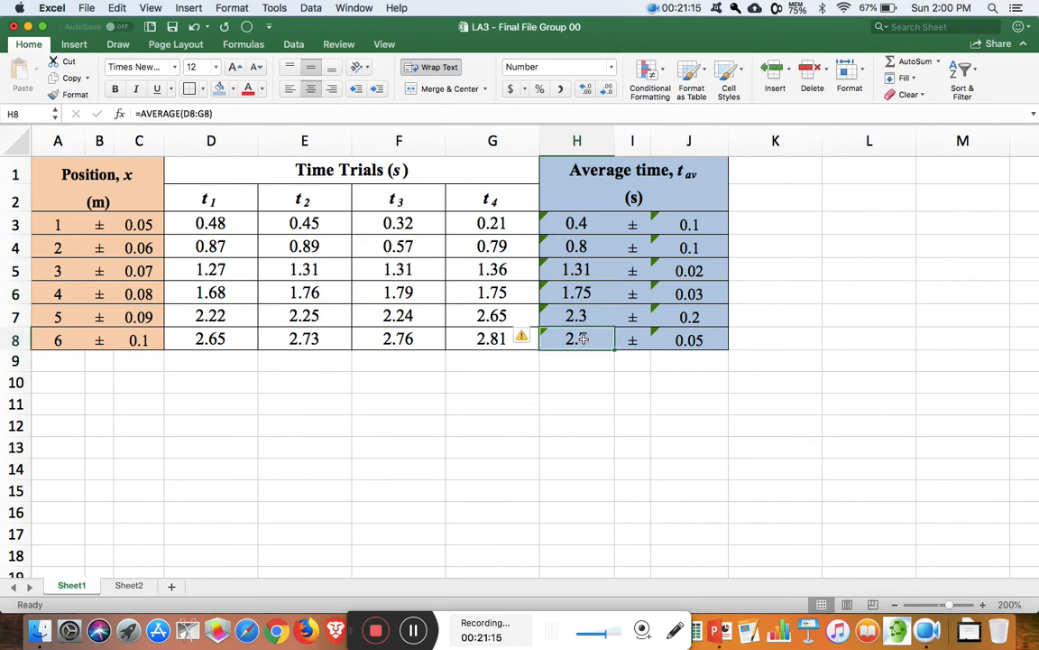
click(585, 91)
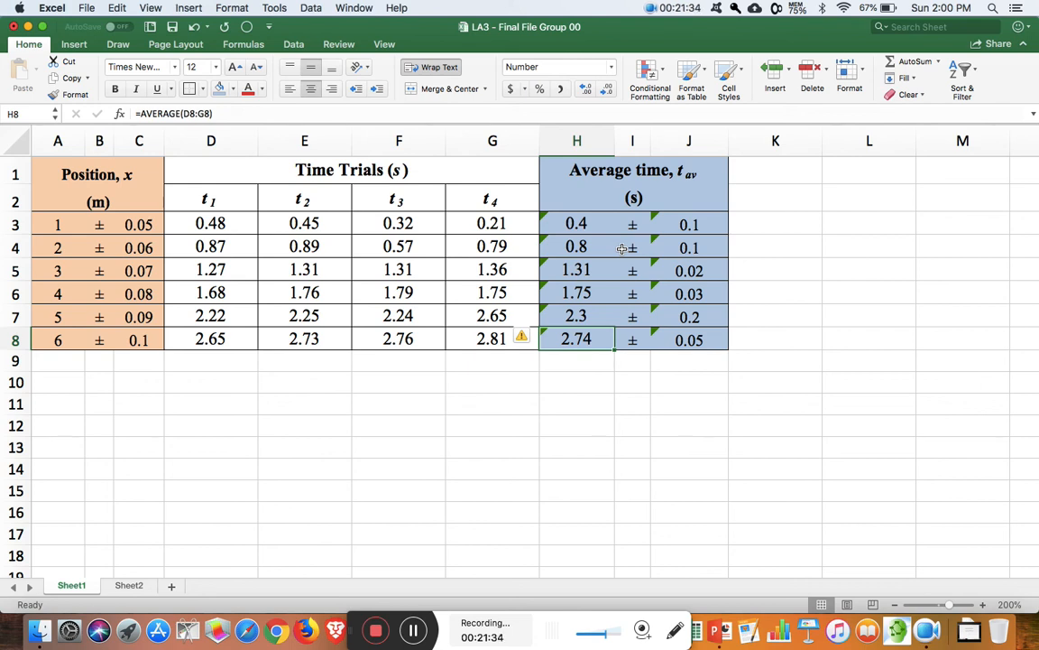
click(584, 90)
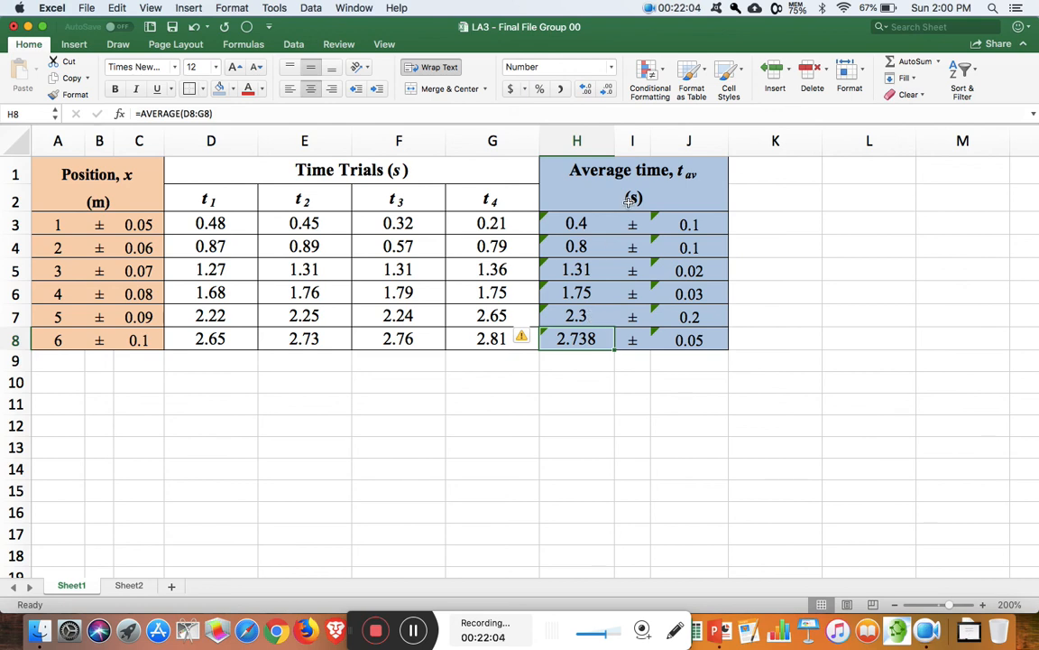
click(606, 90)
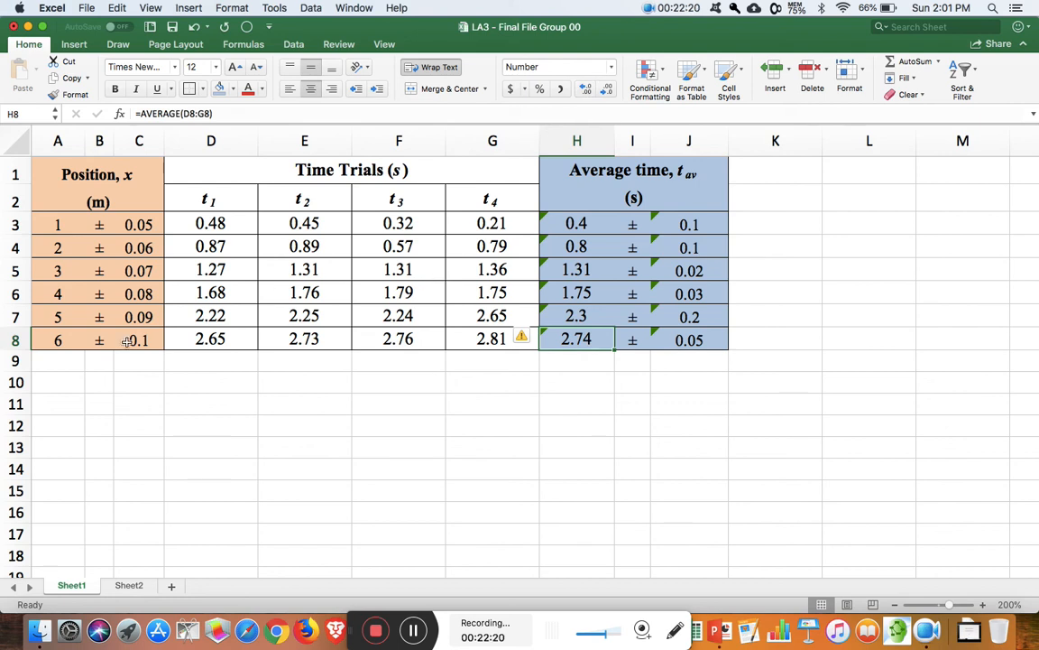
Display the position values in A3 through A7 with two decimal places
click(62, 218)
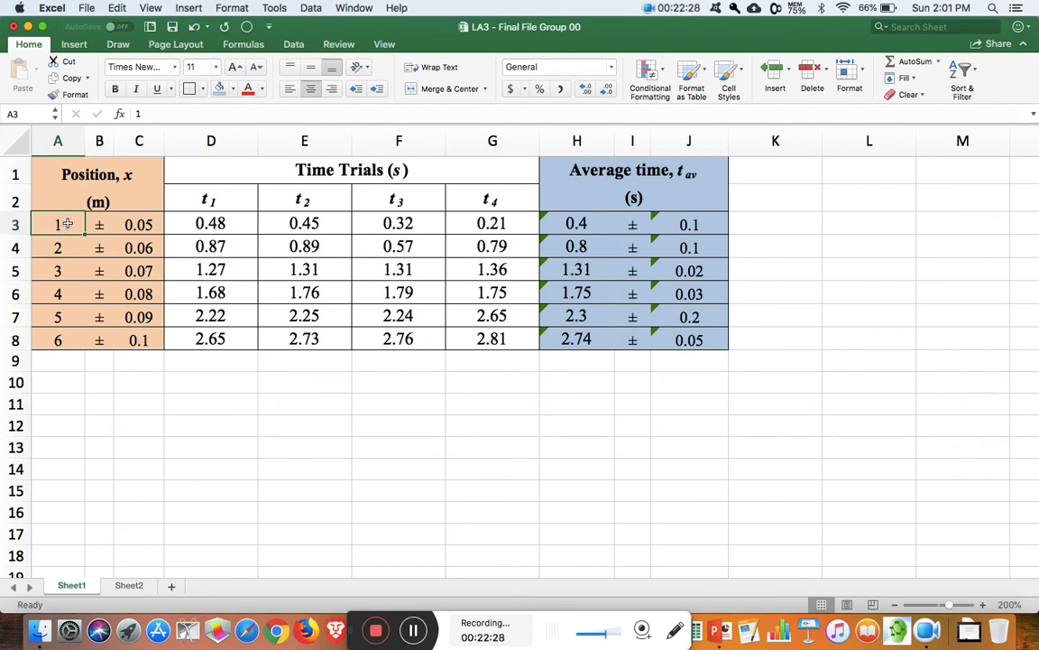
key(shift+Down)
key(shift+Down)
key(shift+Down)
key(shift+Down)
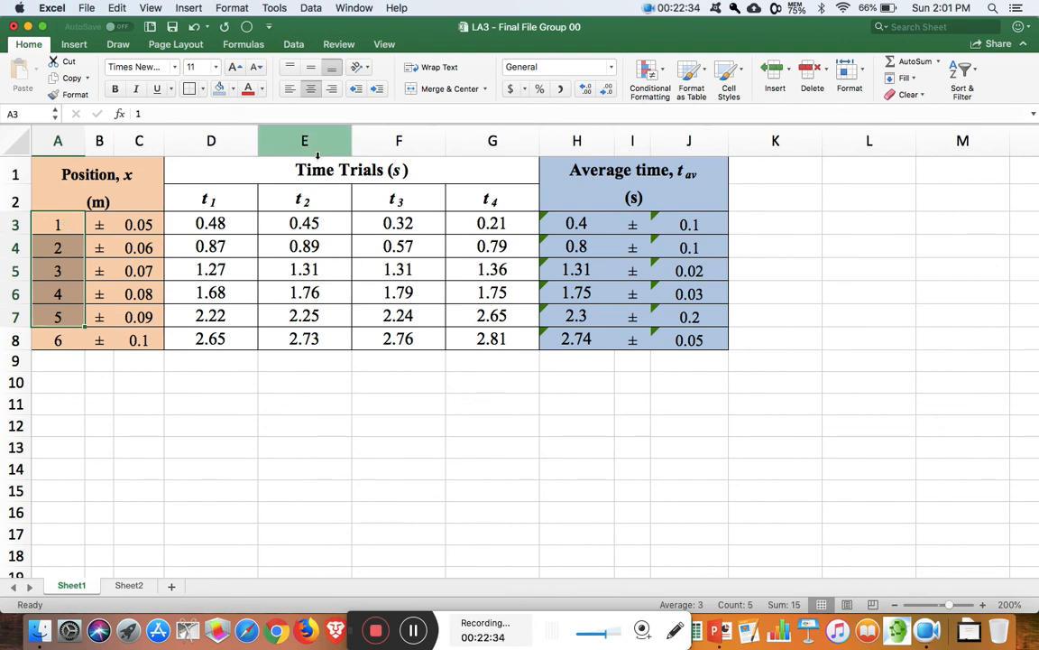
click(585, 90)
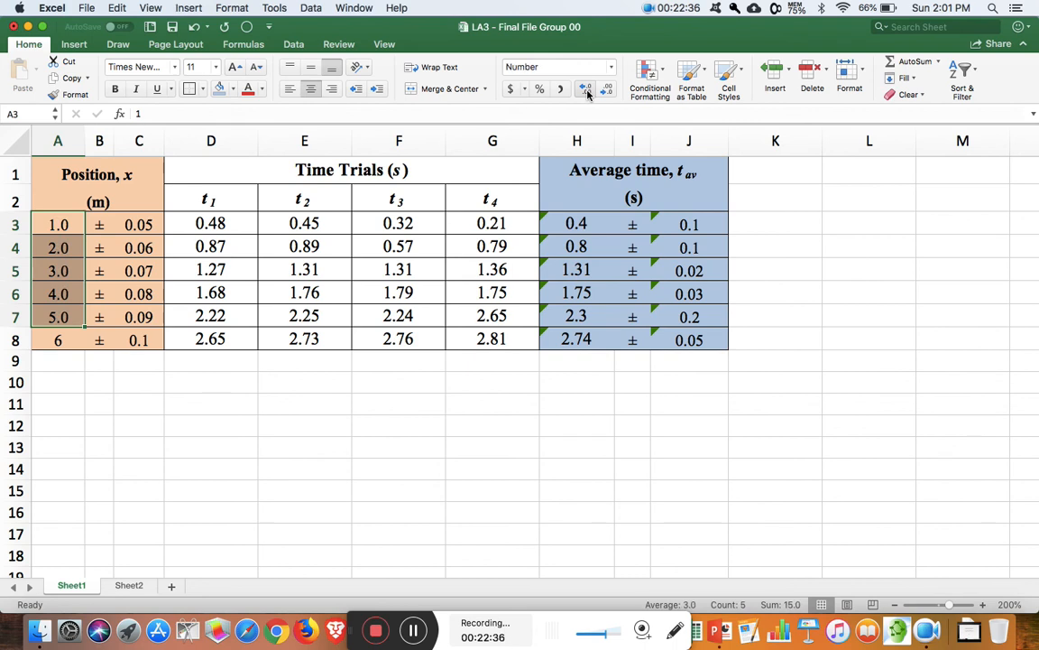
click(588, 91)
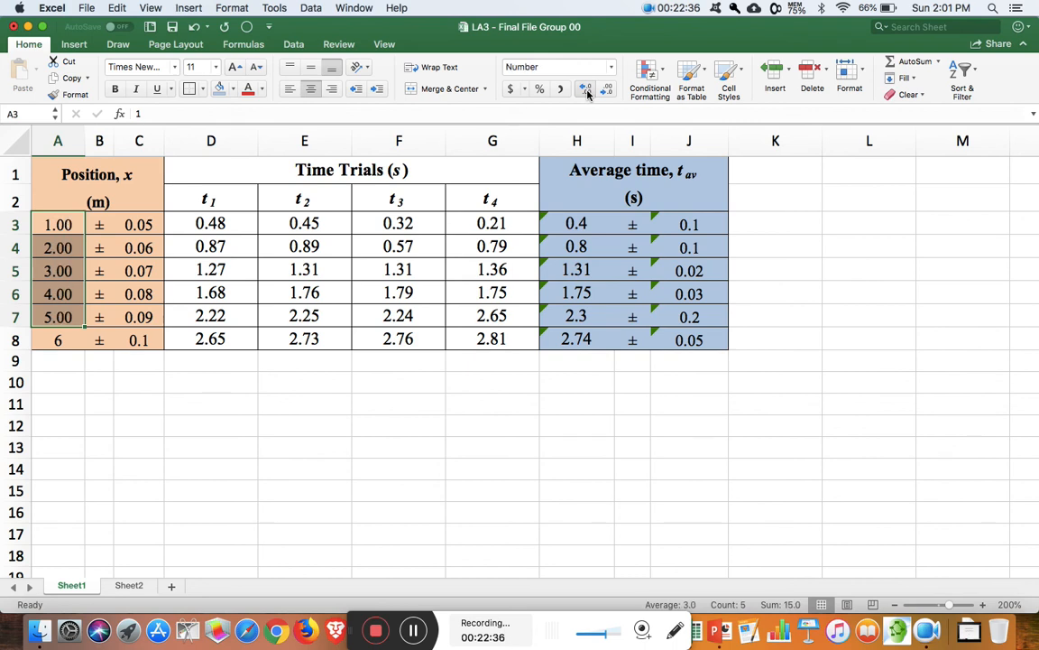
Display the position value in A8 with one decimal place
click(59, 340)
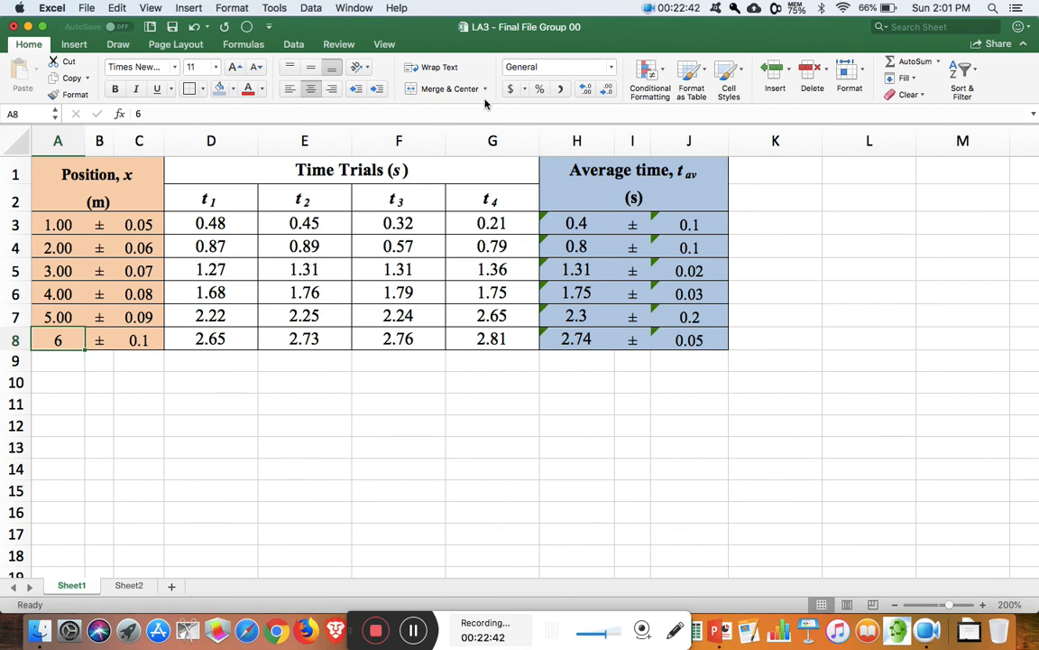
click(587, 89)
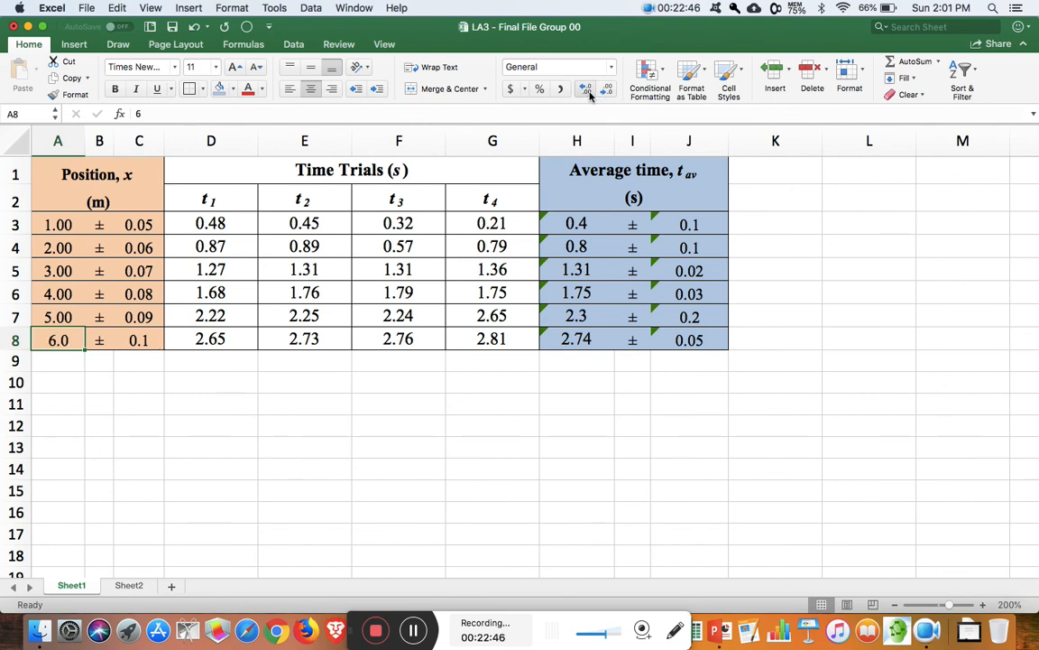
click(364, 431)
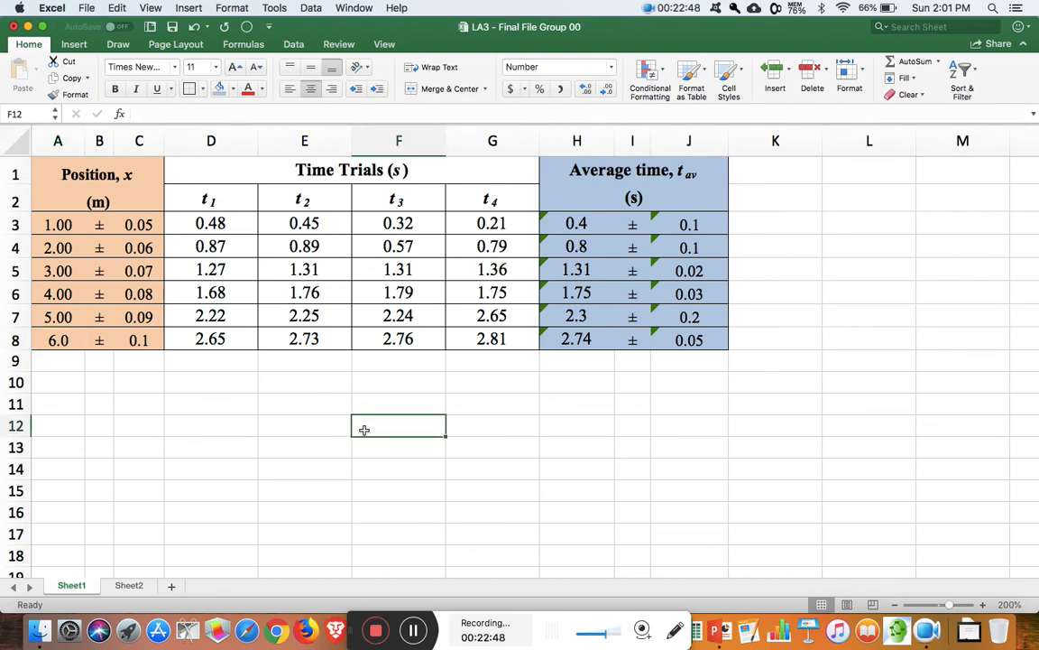